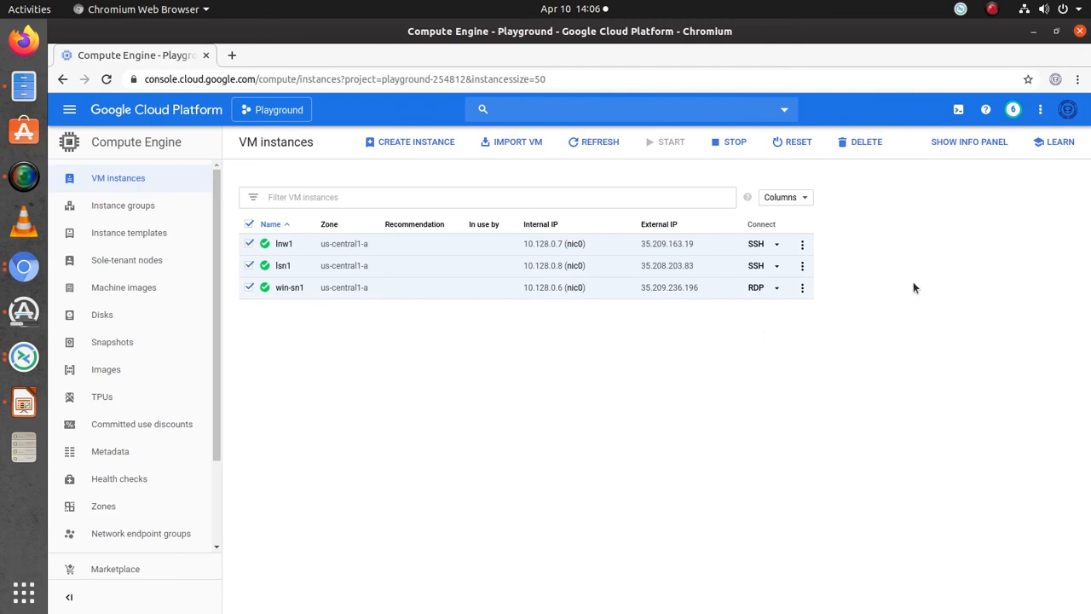
left_click(283, 265)
left_click_drag(280, 266, 275, 288)
left_click(377, 362)
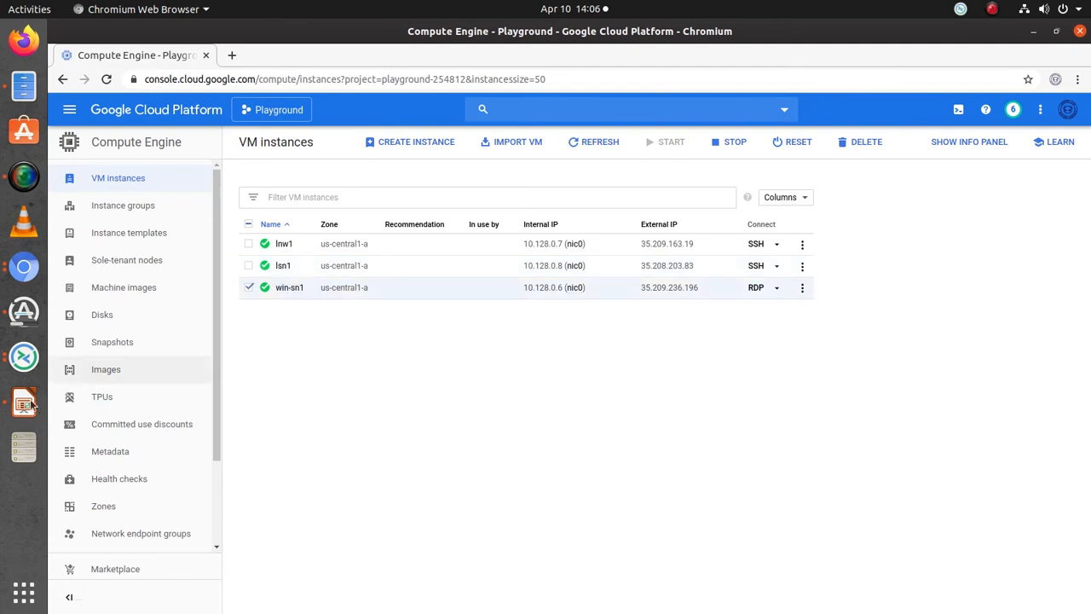
- Switch to the NetWorker Administration remote session and start creating a new storage node
left_click(30, 365)
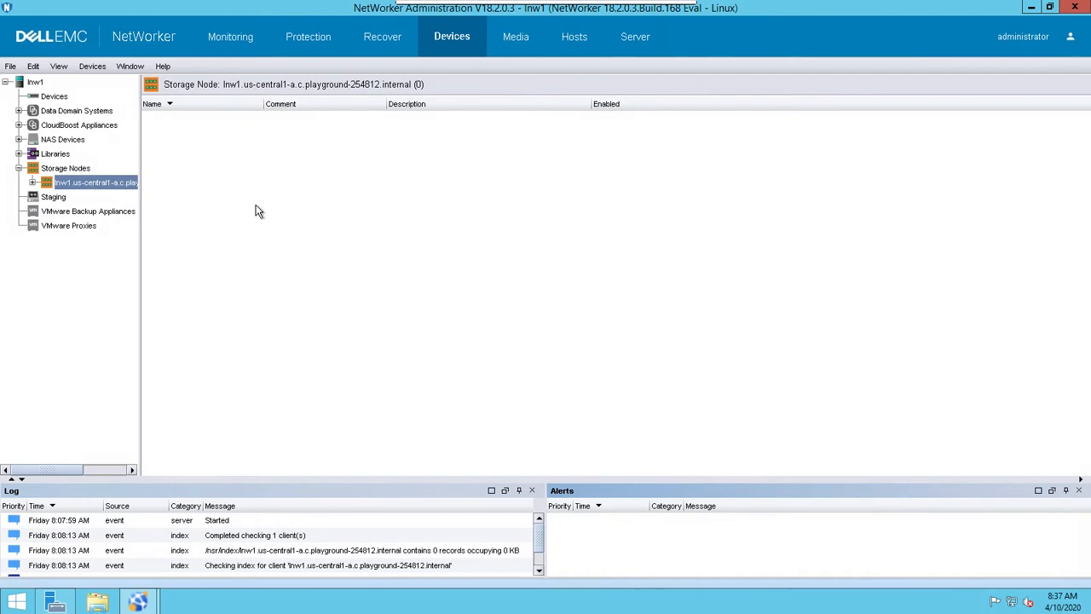
left_click(81, 172)
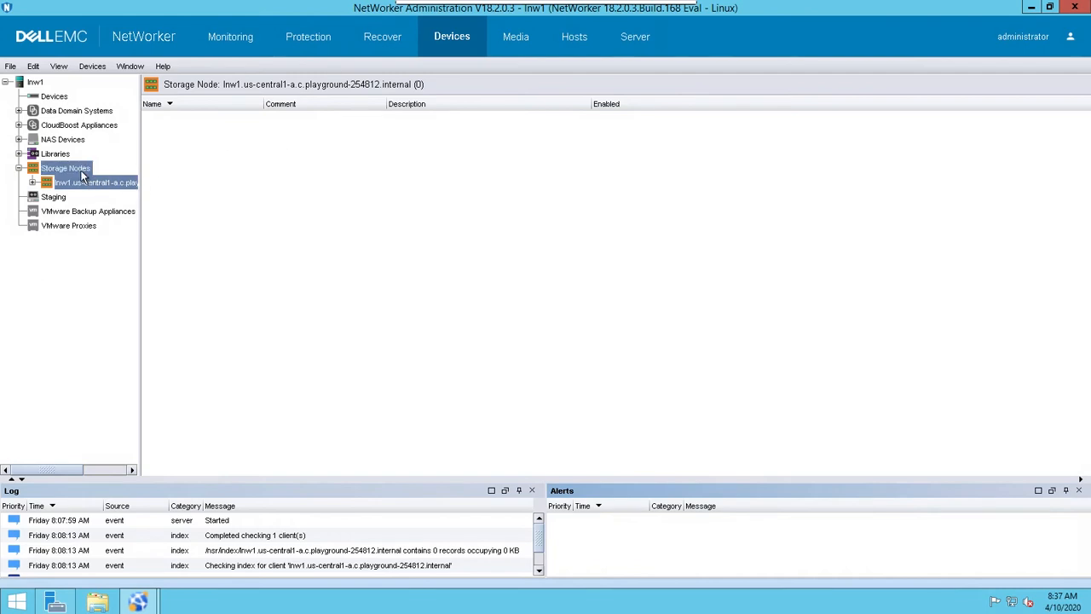
right_click(82, 177)
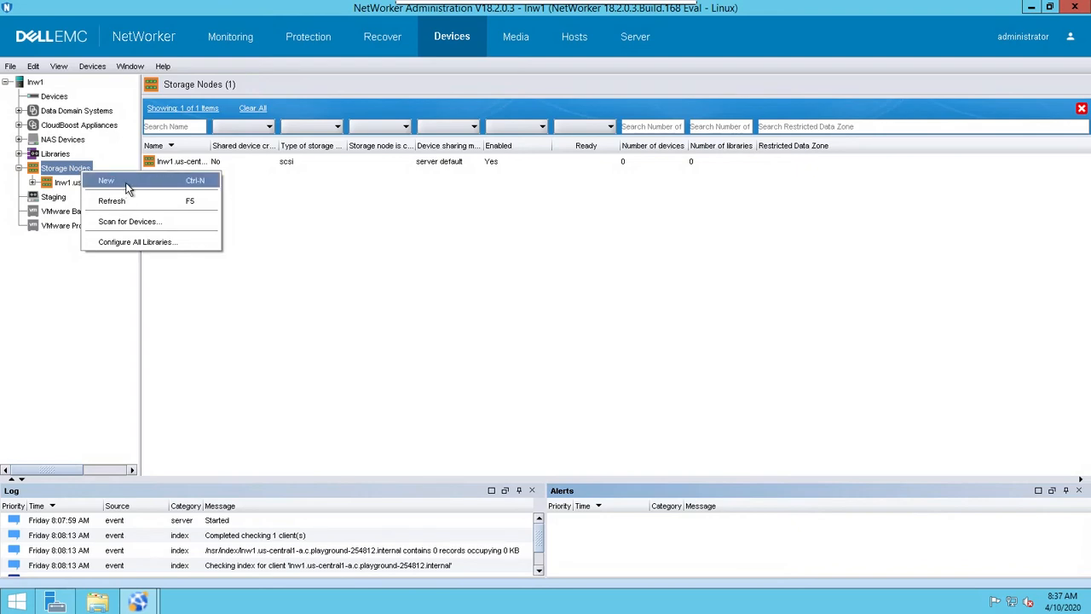
left_click(127, 184)
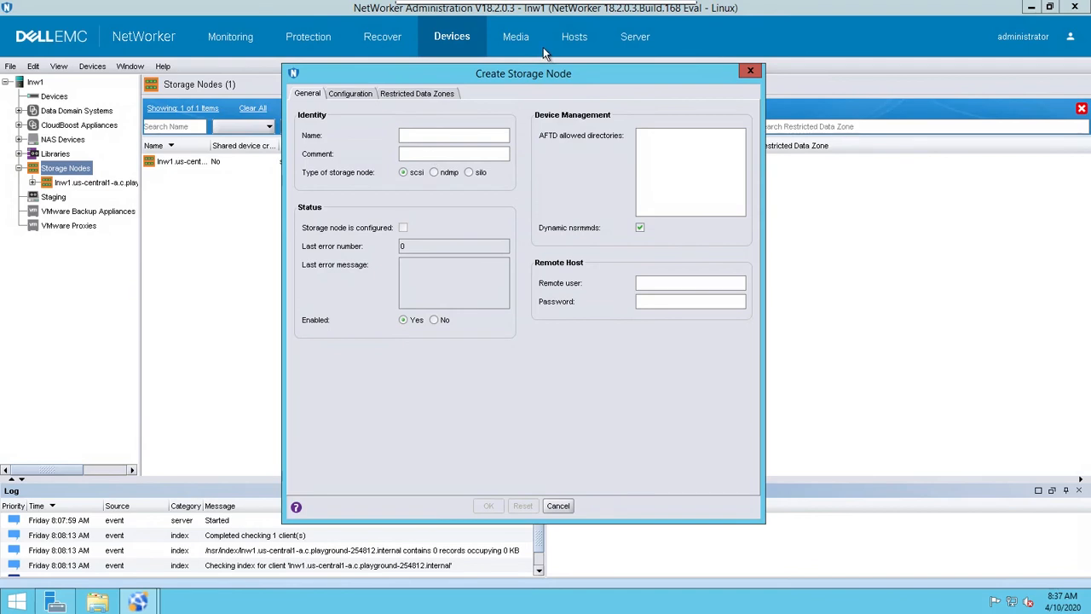
mouse_move(597, 7)
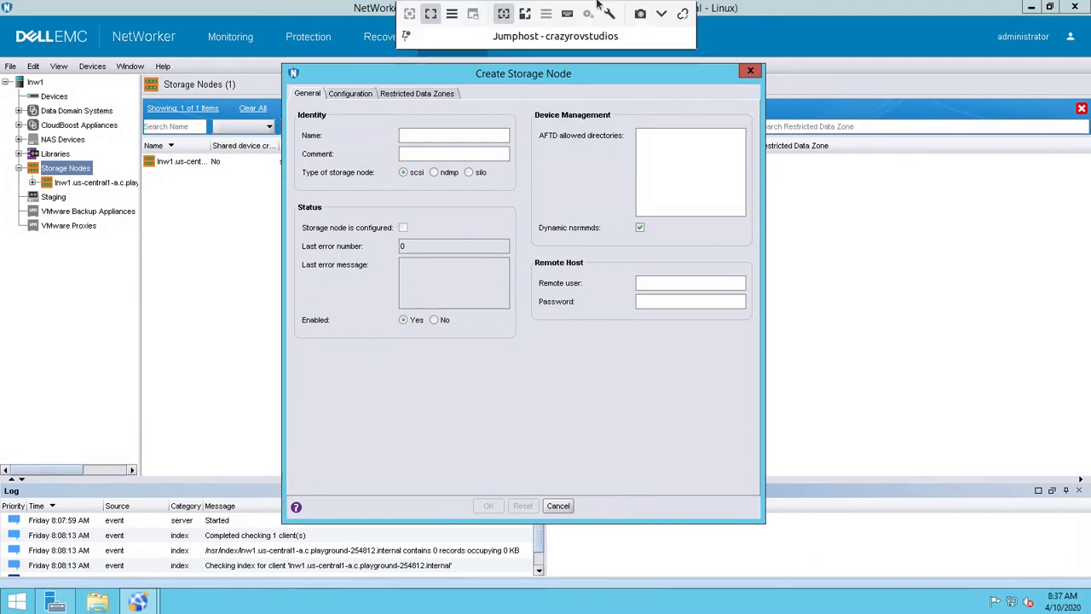
left_click(661, 15)
left_click(25, 358)
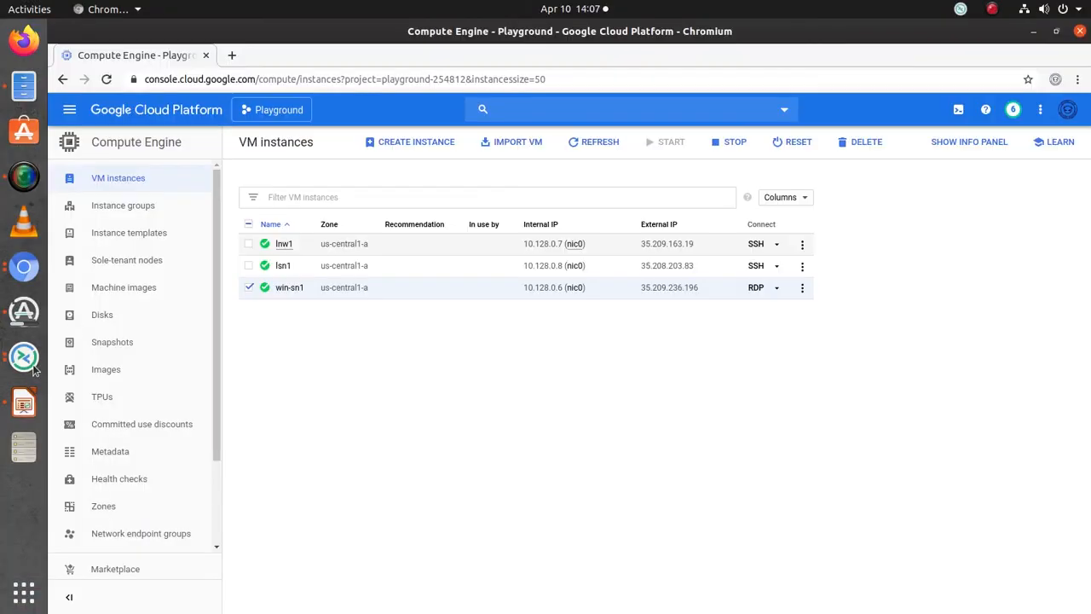
left_click(32, 365)
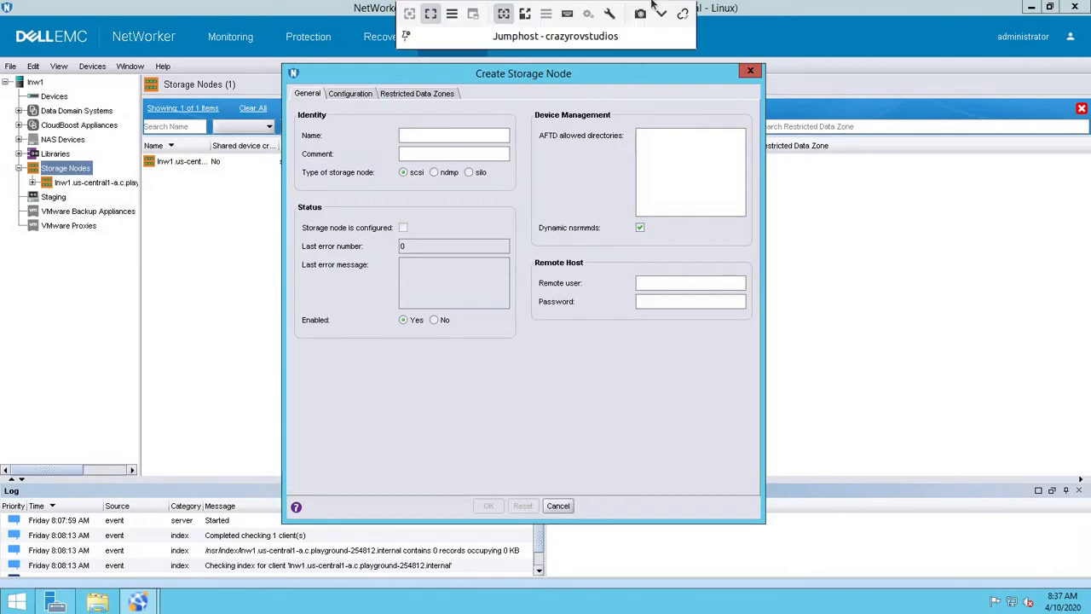
- Minimize the remote session and switch to the Chromium SSH terminal window of lsn1
left_click(661, 14)
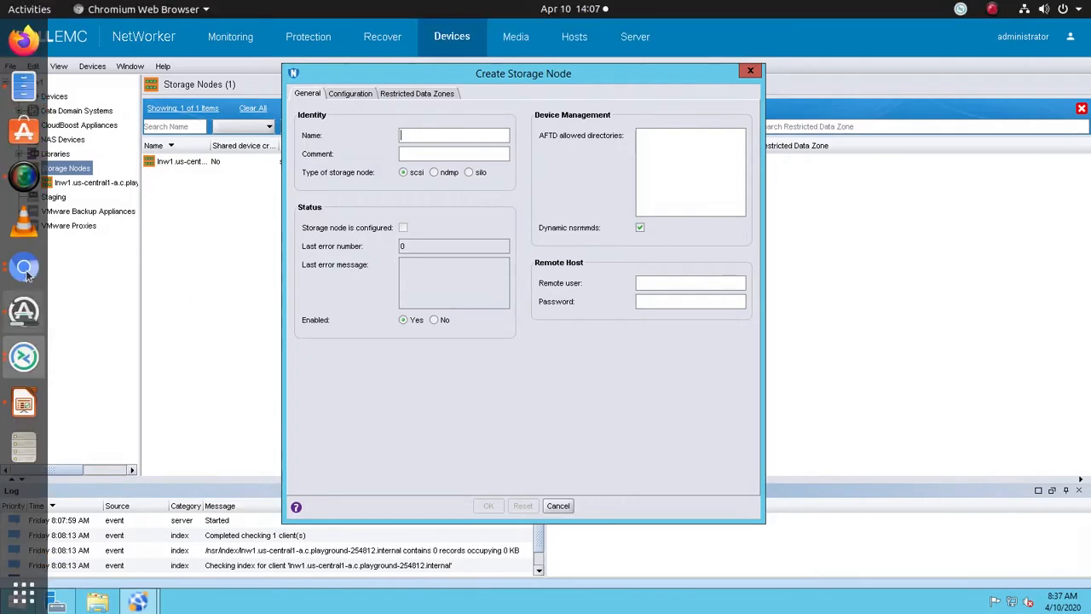
left_click(26, 270)
left_click(25, 269)
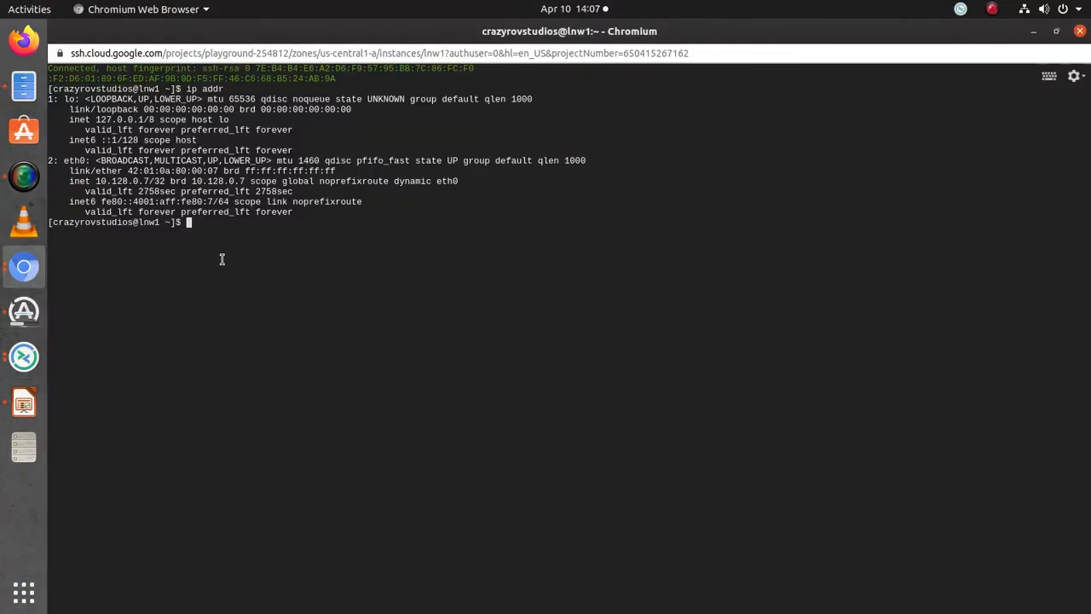
right_click(26, 278)
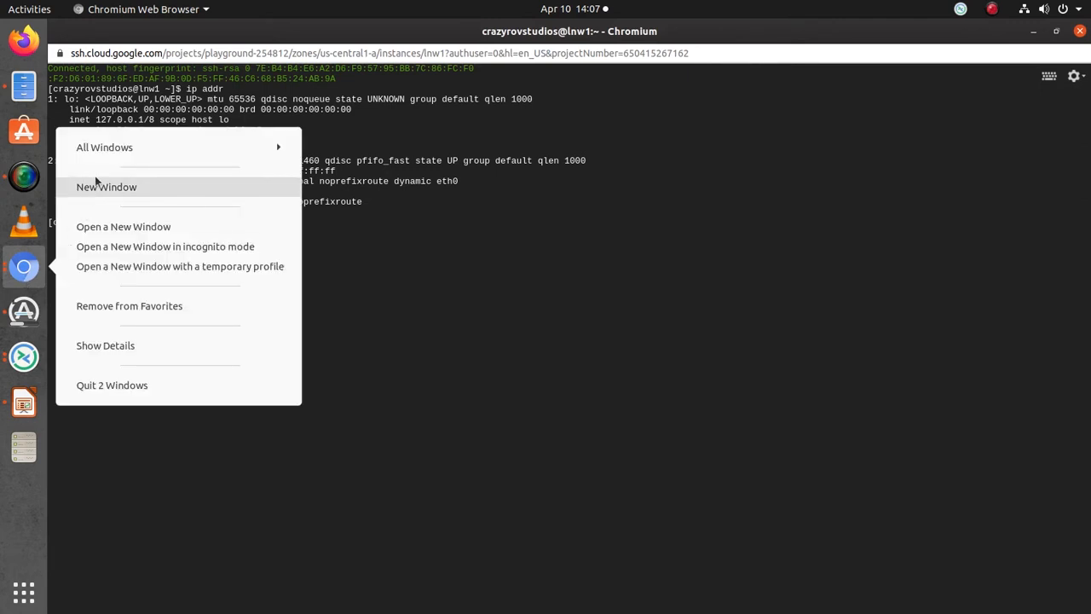
left_click(111, 151)
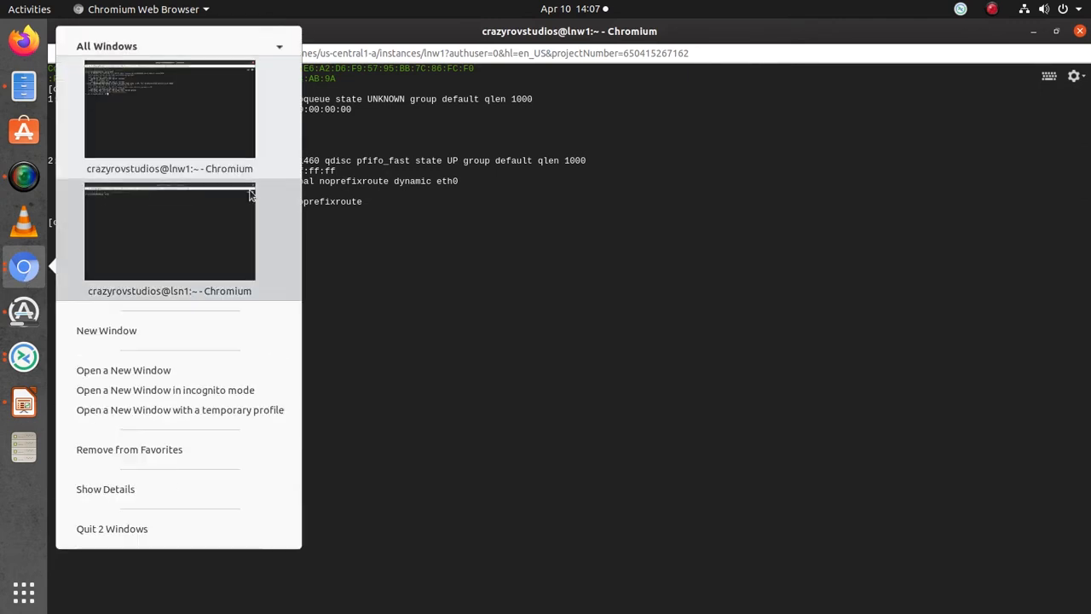
left_click(180, 231)
- Run hostname -i and hostname -f on lsn1, and copy its fully qualified host name
type("h")
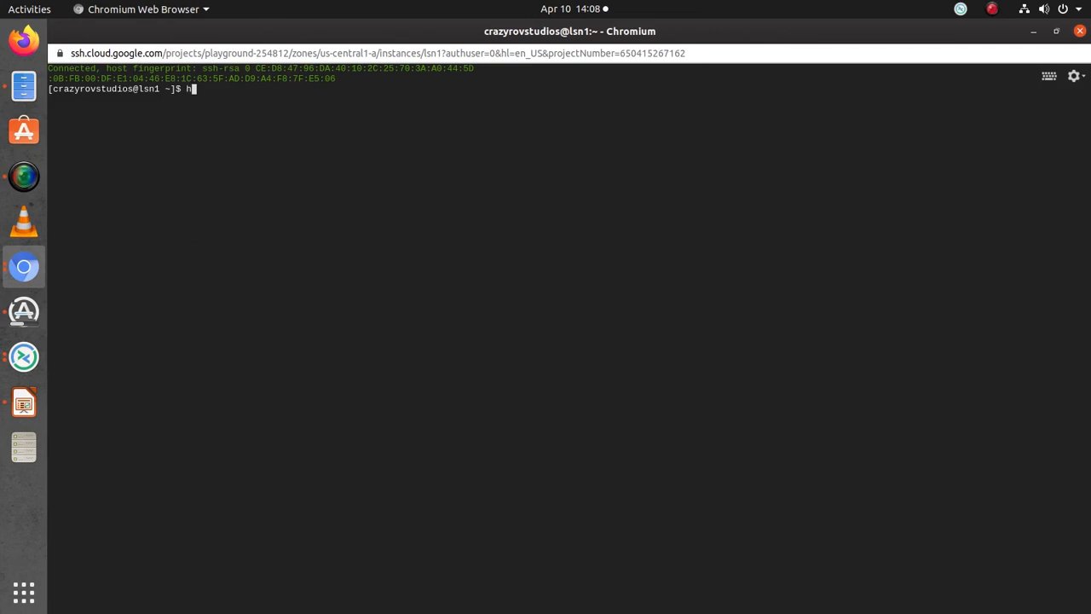
type("ostname -i")
key("Return")
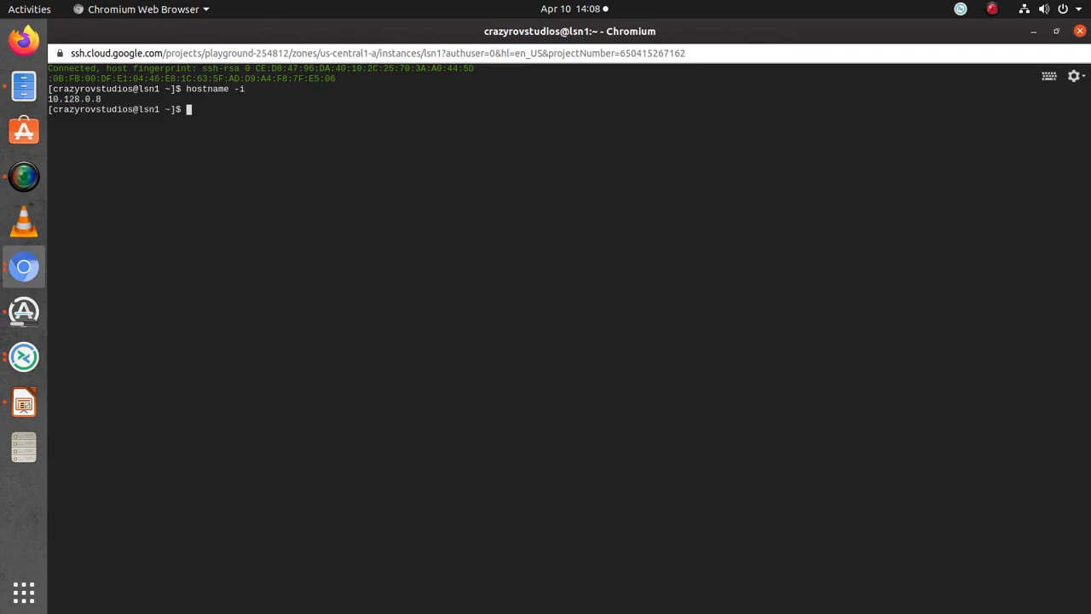
key("Up")
key("BackSpace")
type("f")
key("Return")
double_click(155, 120)
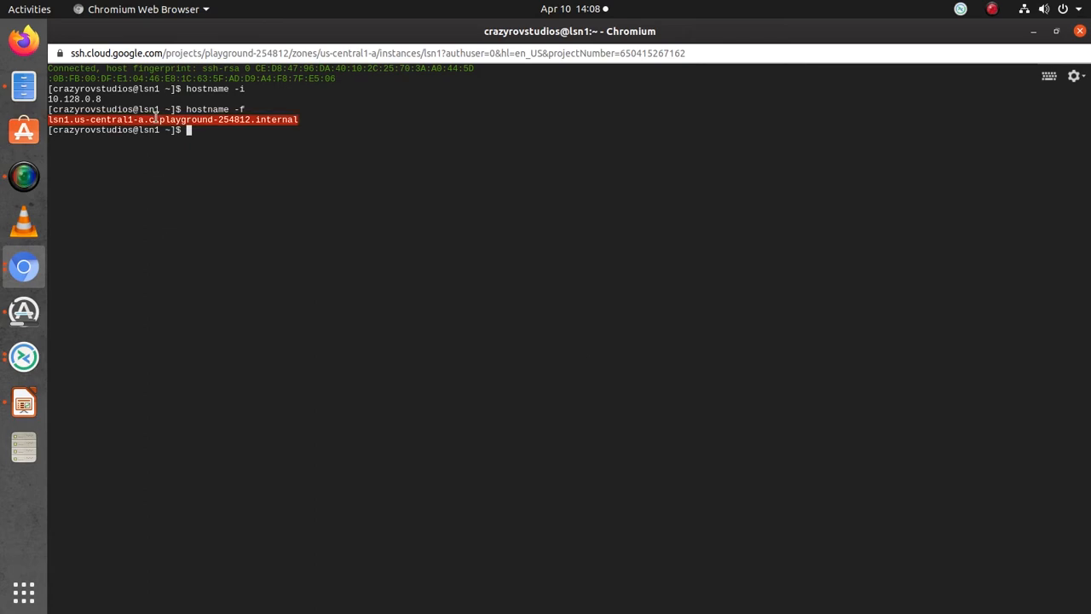
- Switch back to NetWorker and create the storage node named lsn1.us-central1-a.c.playground-254812.internal with the default scsi type and configuration
left_click(24, 358)
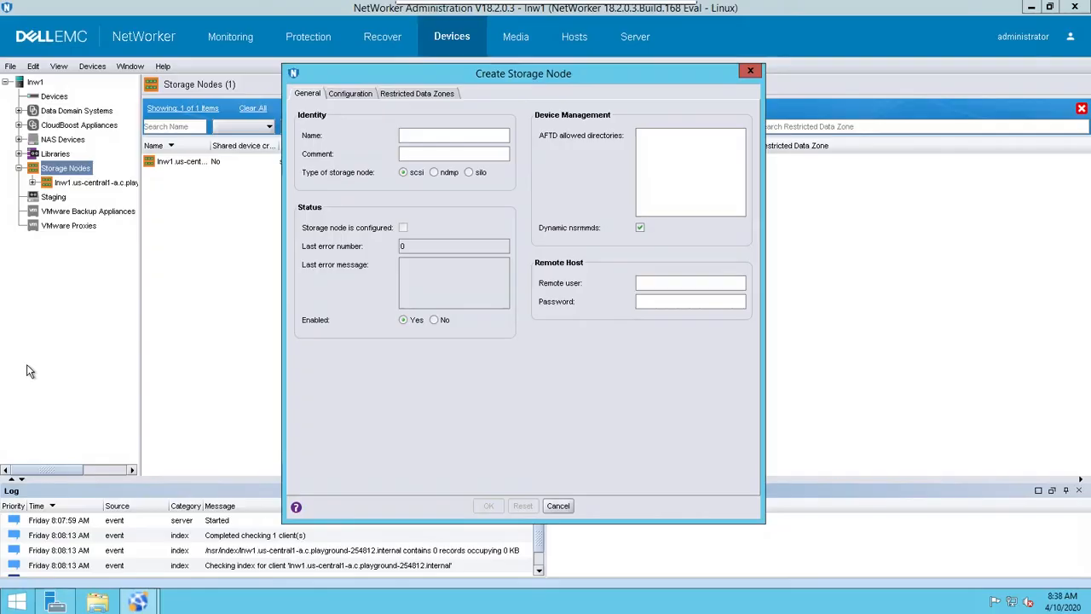
left_click(468, 139)
key("ctrl+v")
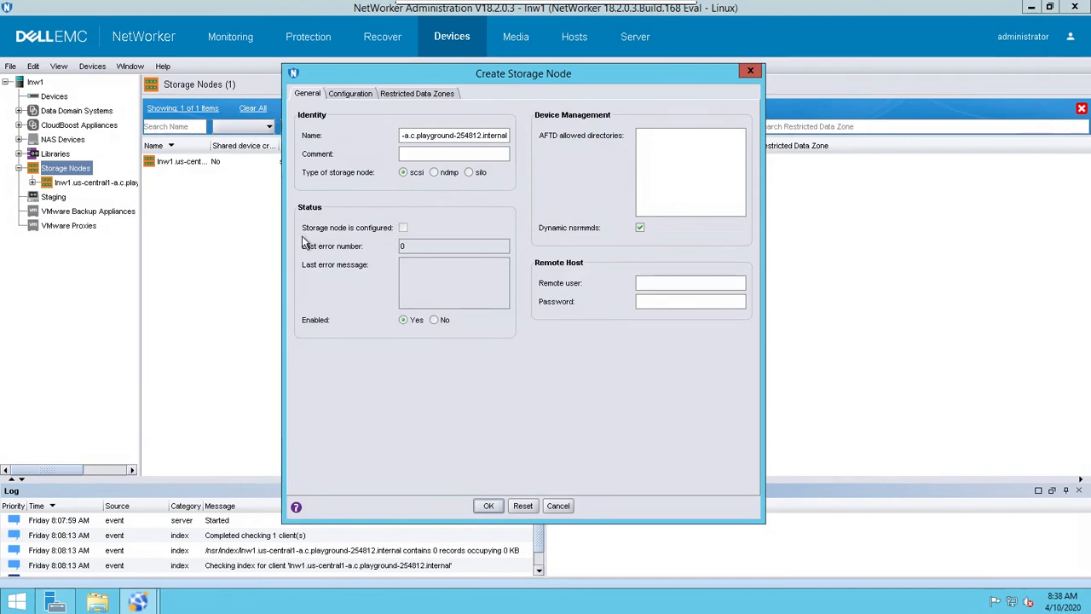
left_click(350, 95)
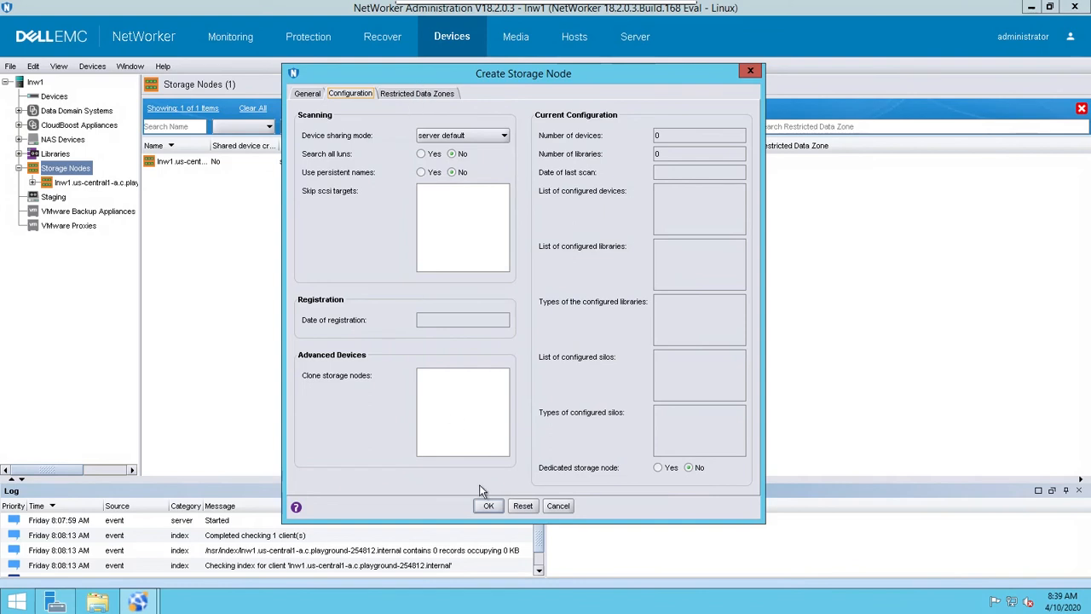
left_click(310, 95)
left_click(488, 506)
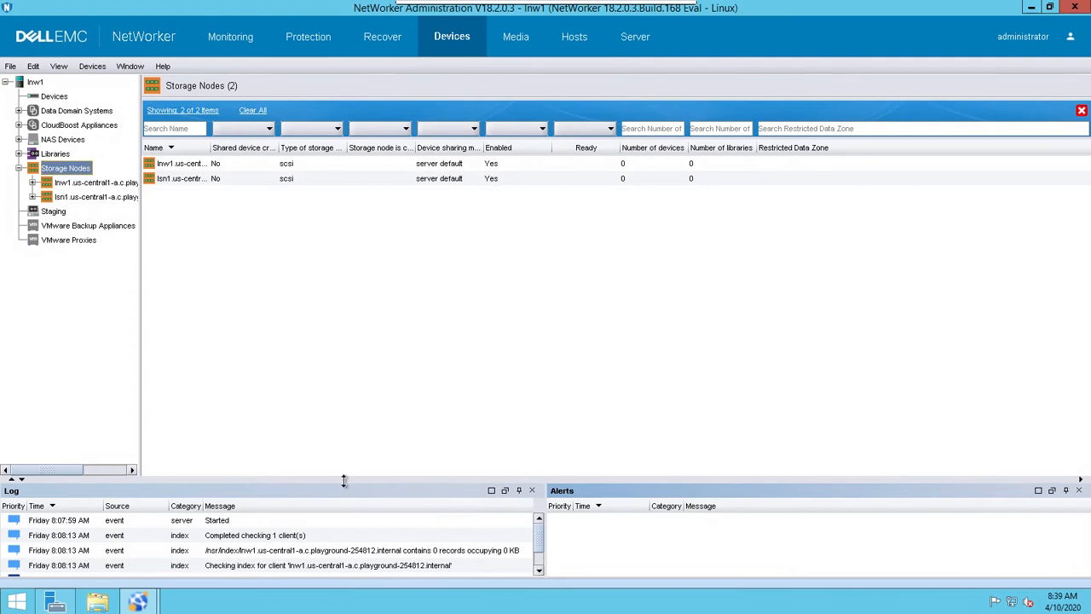
- Enlarge the log area and create another storage node named win-sn1 with the default settings
left_click_drag(352, 384, 352, 385)
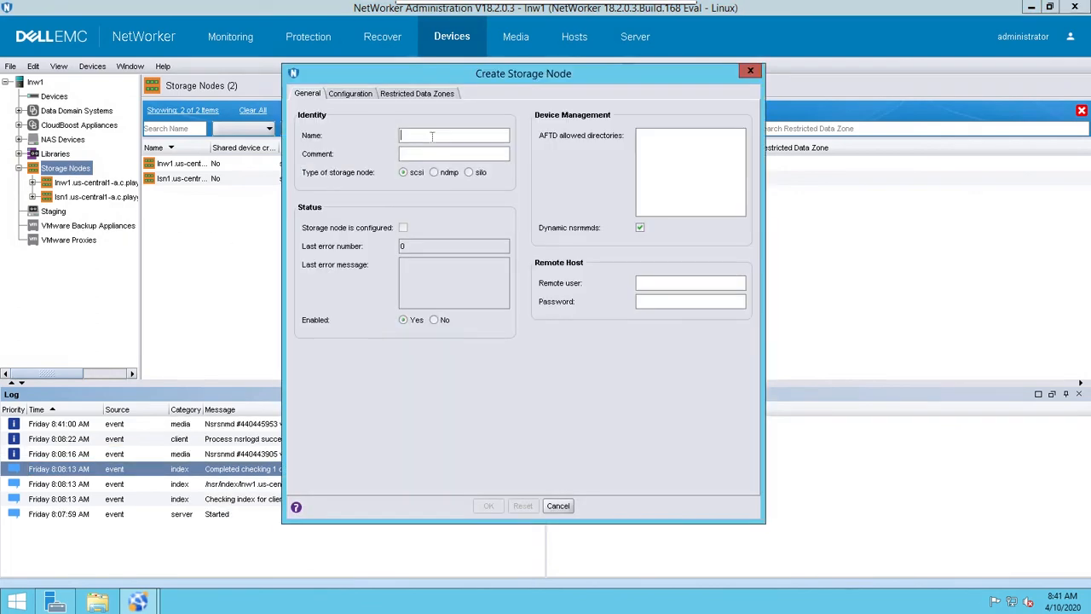
type("win")
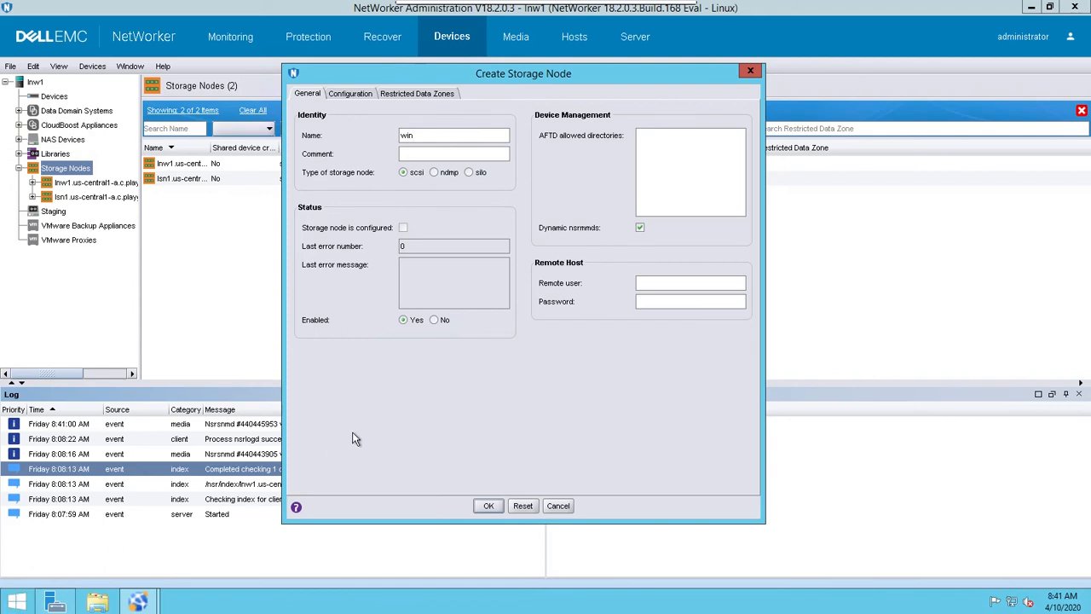
type("-sn1")
left_click(488, 504)
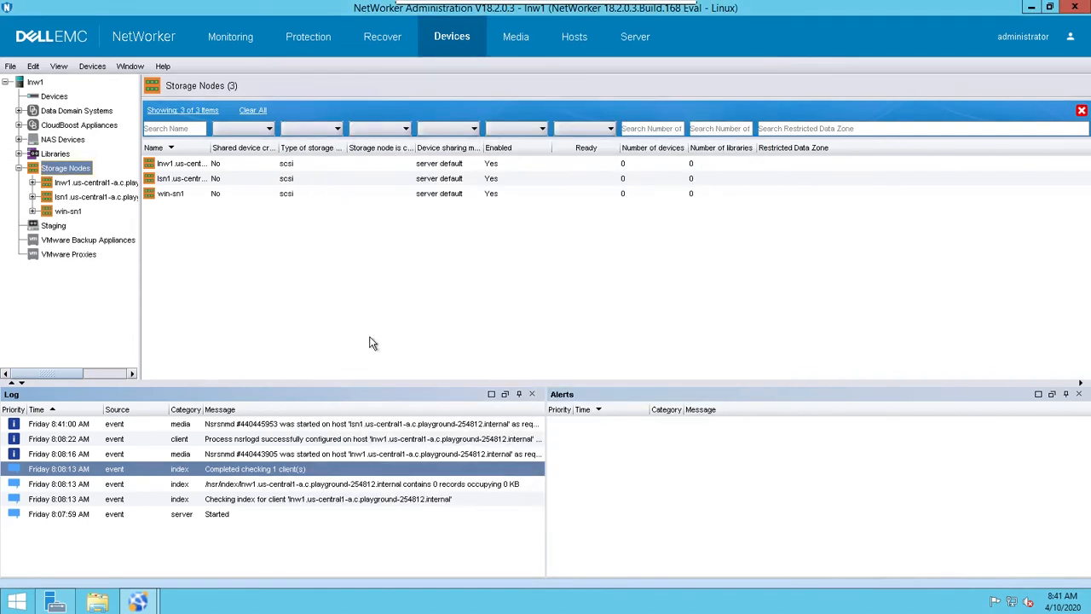
- Check the newest log entry and view the lsn1 and lnw1 storage nodes
left_click(292, 426)
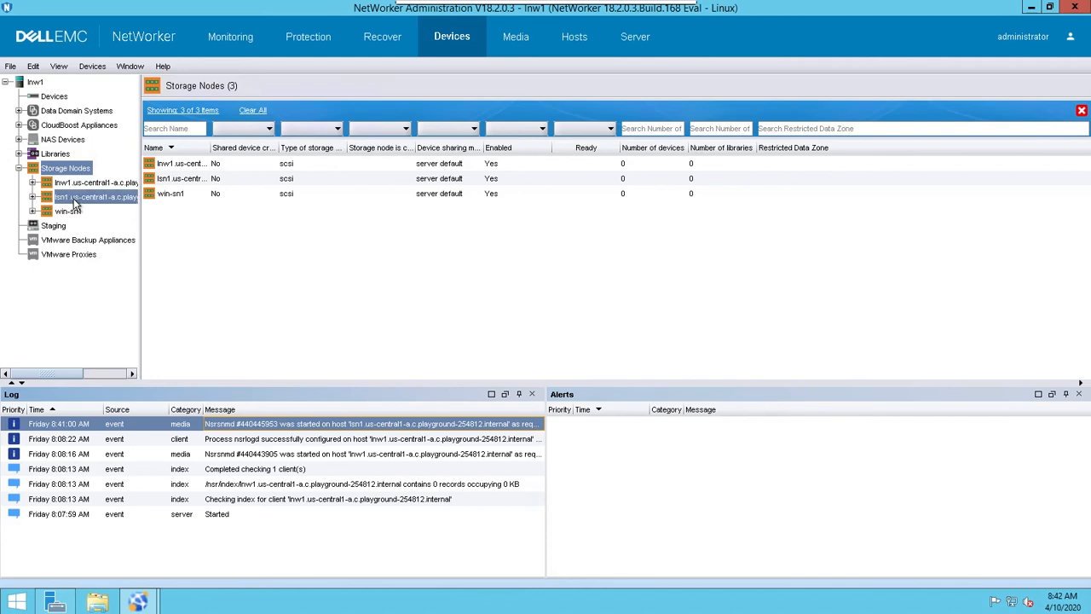
left_click(76, 199)
left_click(77, 185)
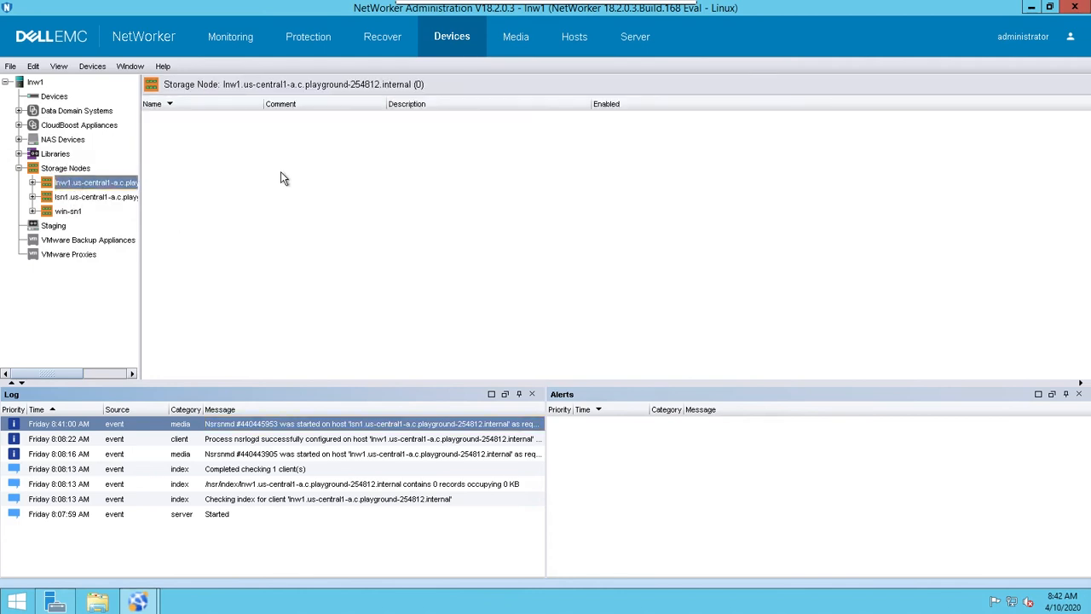
- Start the New Device Wizard for Devices and choose Advanced File Type Device (AFTD) as the device type
left_click(56, 99)
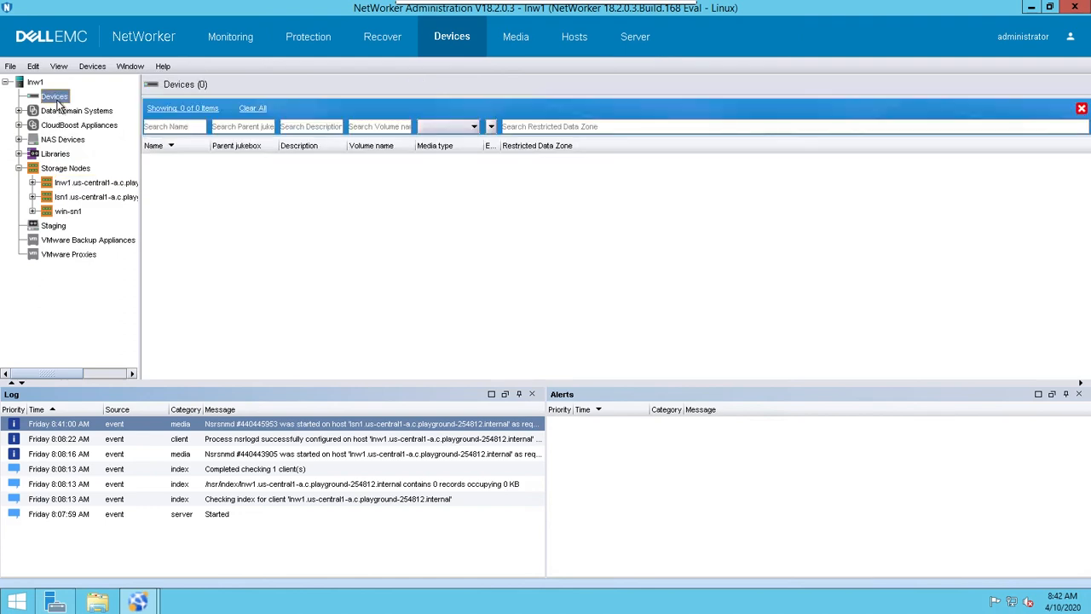
right_click(288, 177)
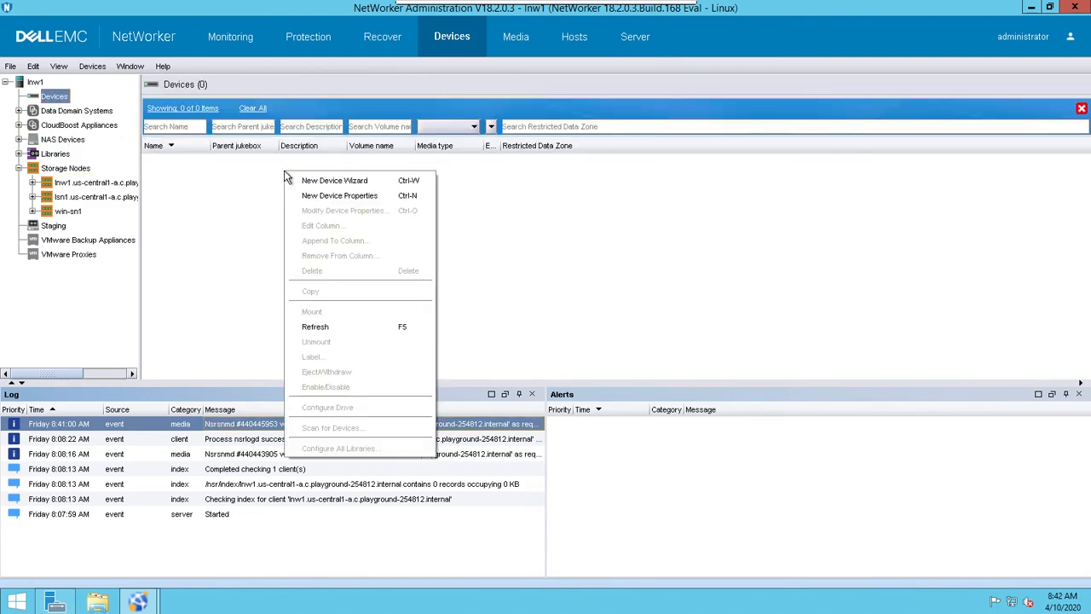
left_click(334, 182)
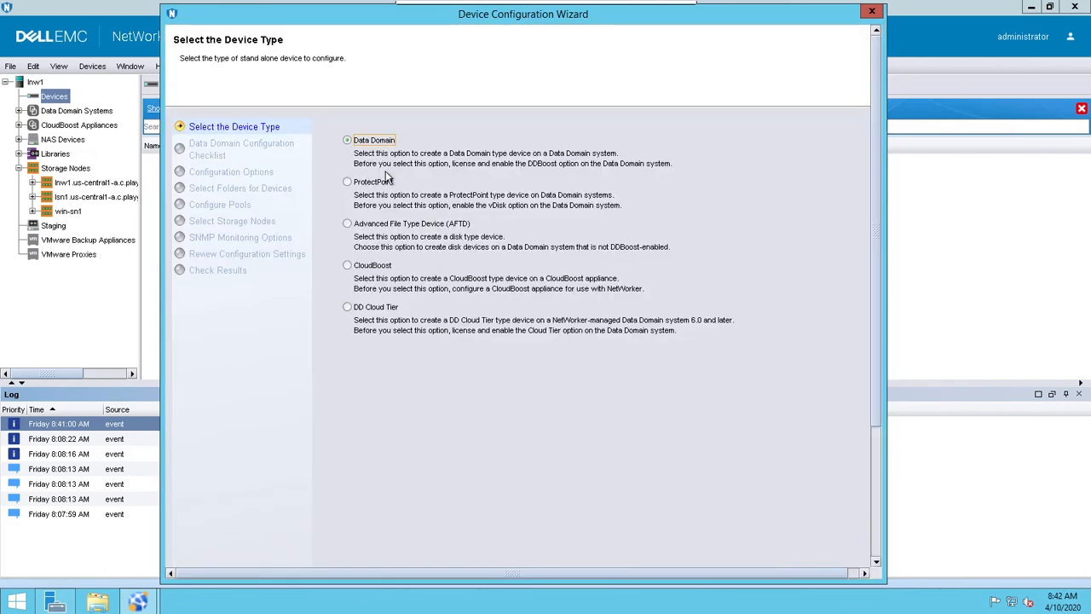
left_click(383, 227)
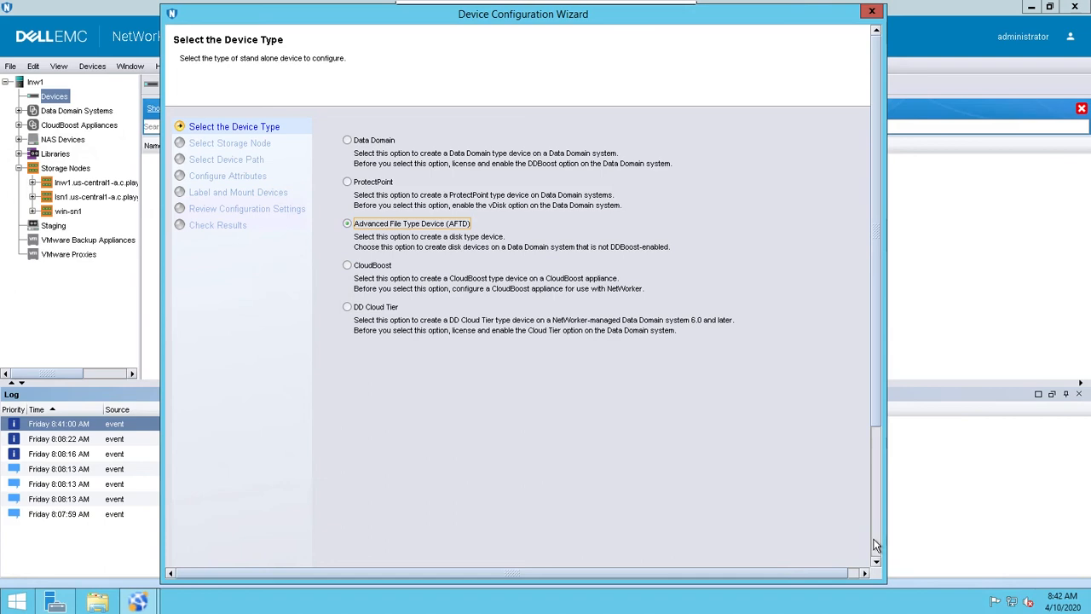
scroll(876, 544, "down", 5)
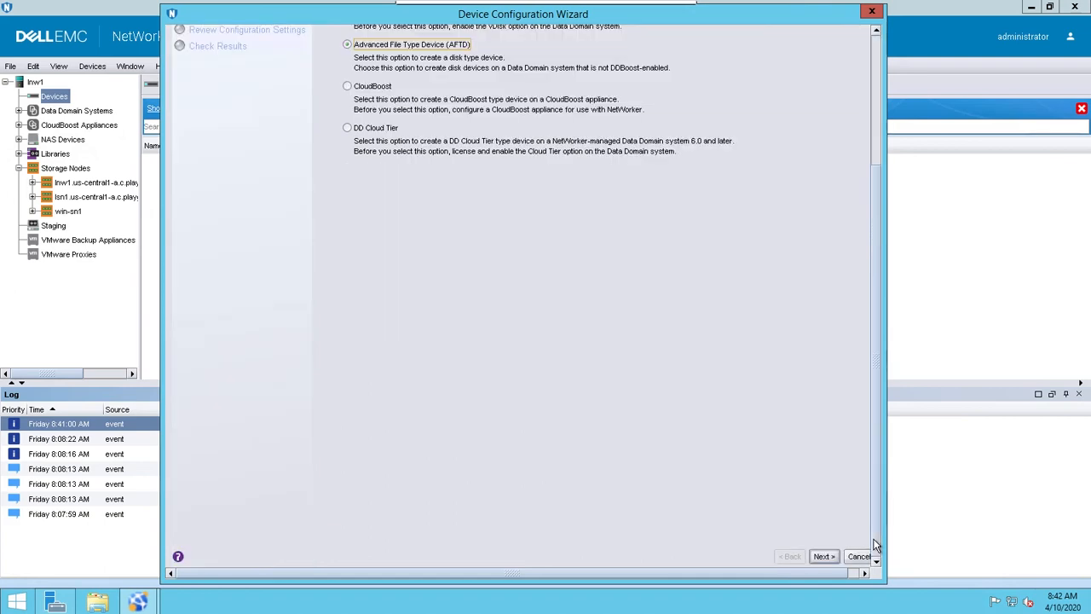
left_click(824, 556)
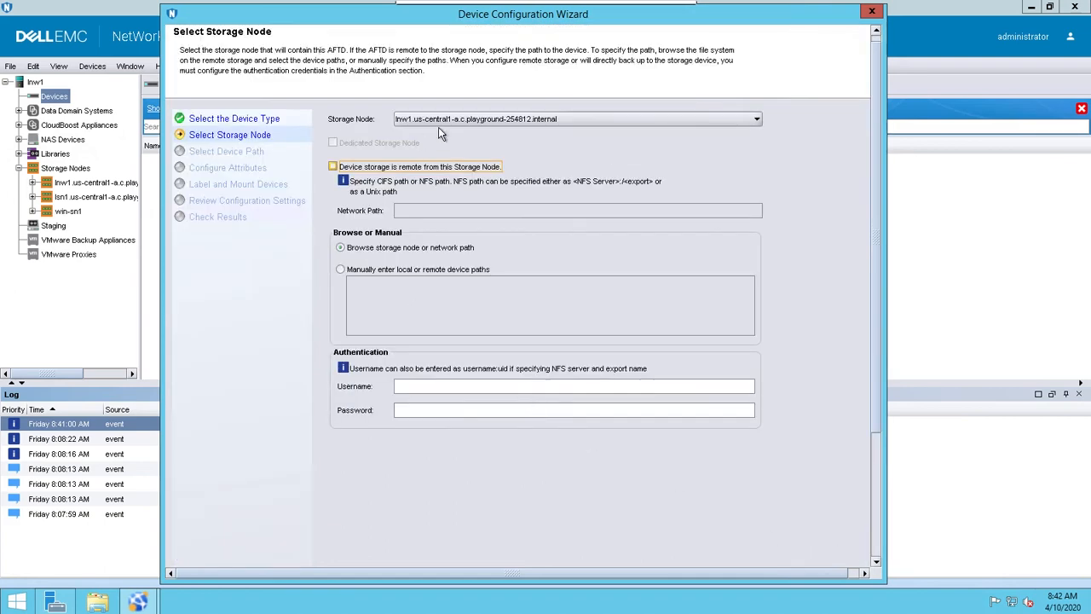
- Choose lnw1.us-central1-a.c.playground-254812.internal as the AFTD's storage node, keep browsing for the path, and continue to the device path selection
left_click(646, 119)
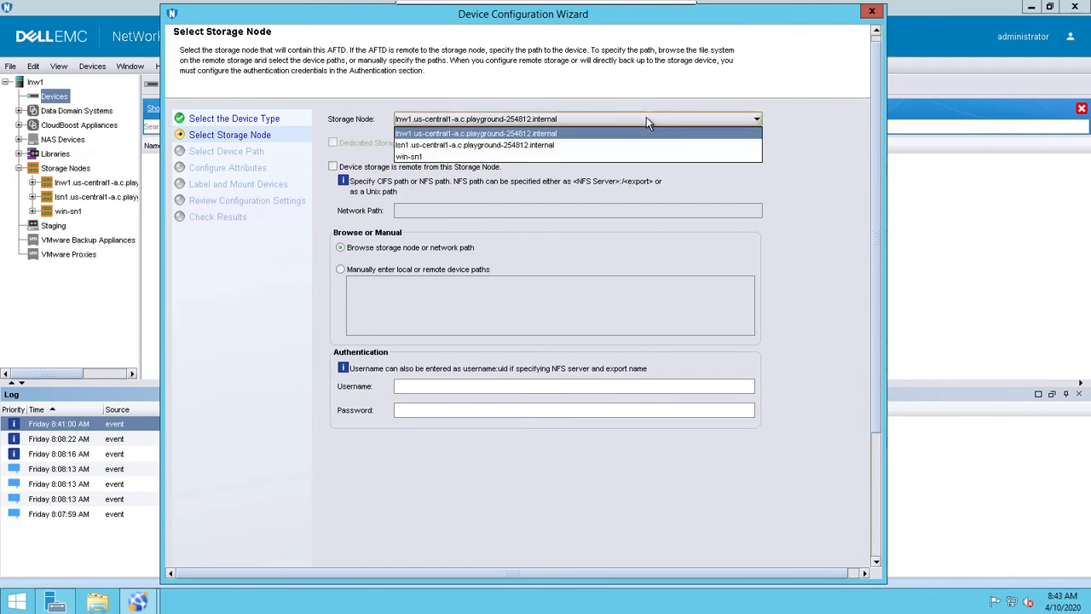
left_click(449, 134)
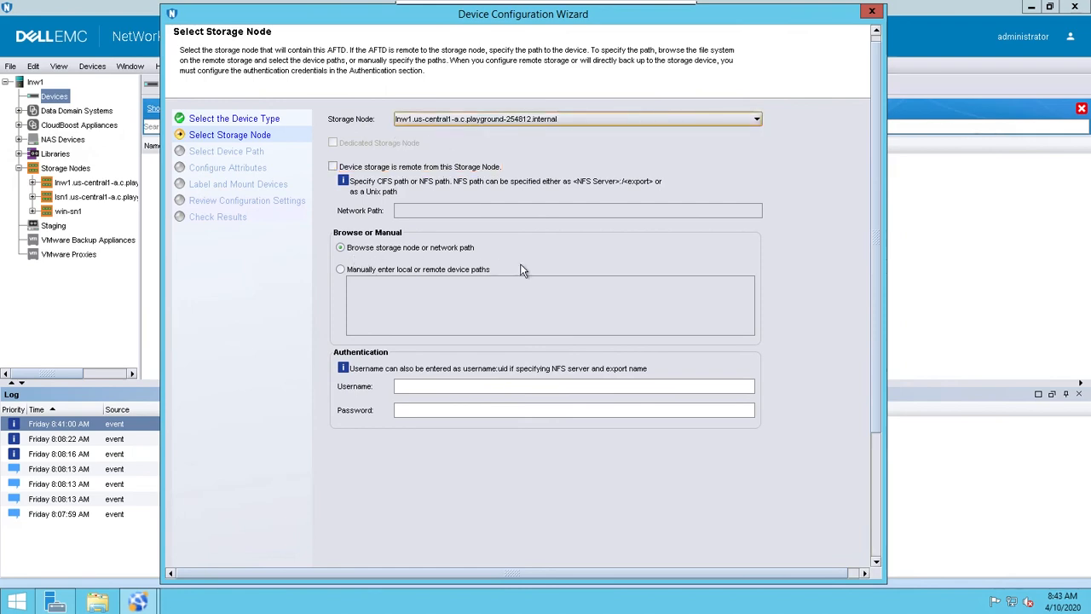
left_click(874, 554)
left_click(824, 556)
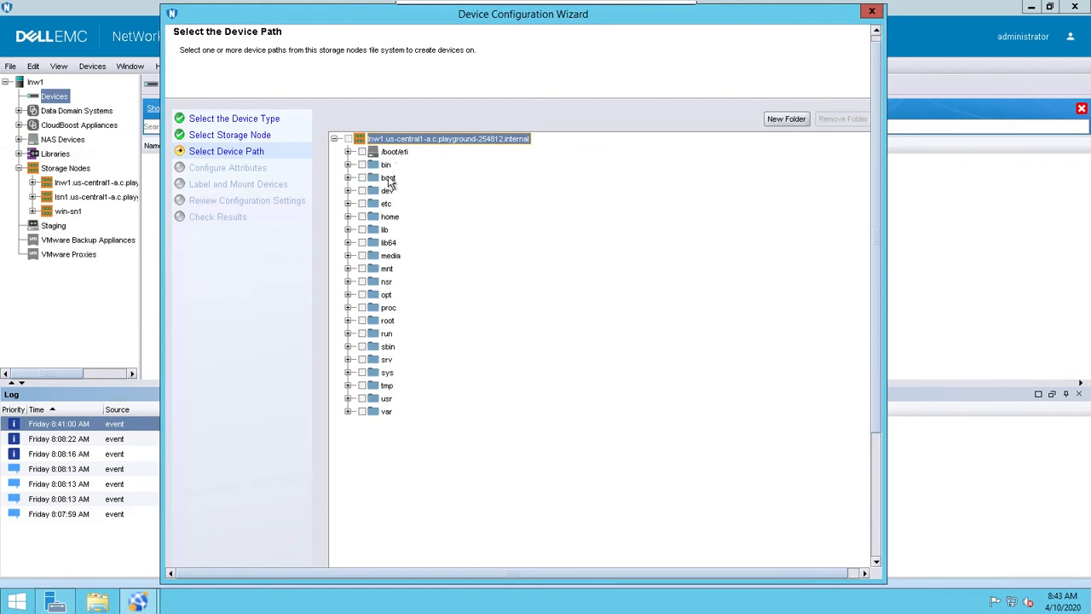
- Create a folder named aftd at the root of the lnw1 storage node and select it as the device path
left_click(795, 118)
type("aftd")
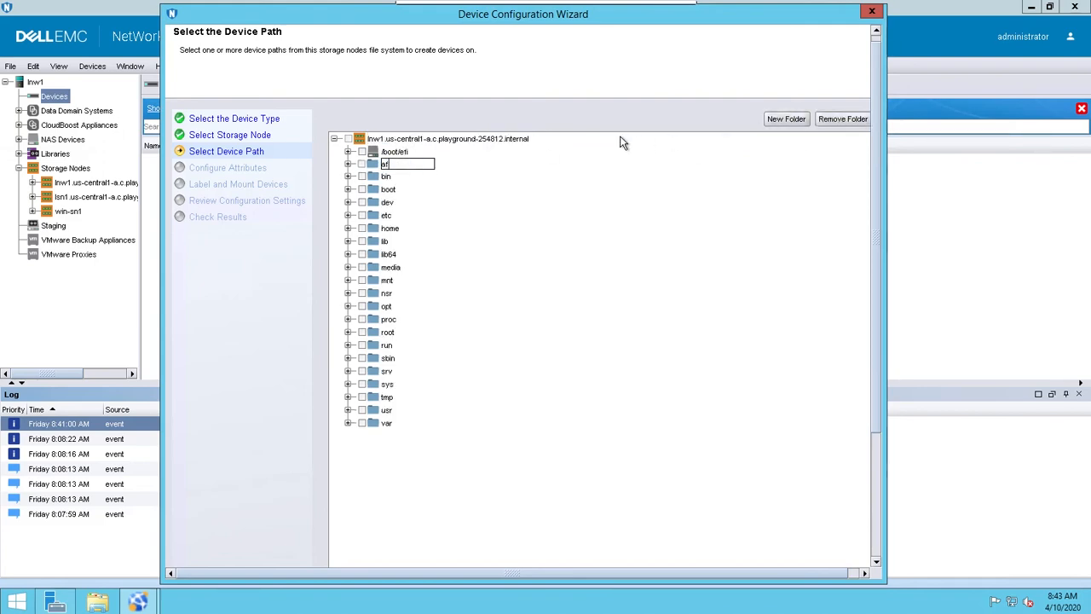
key("Return")
left_click(363, 165)
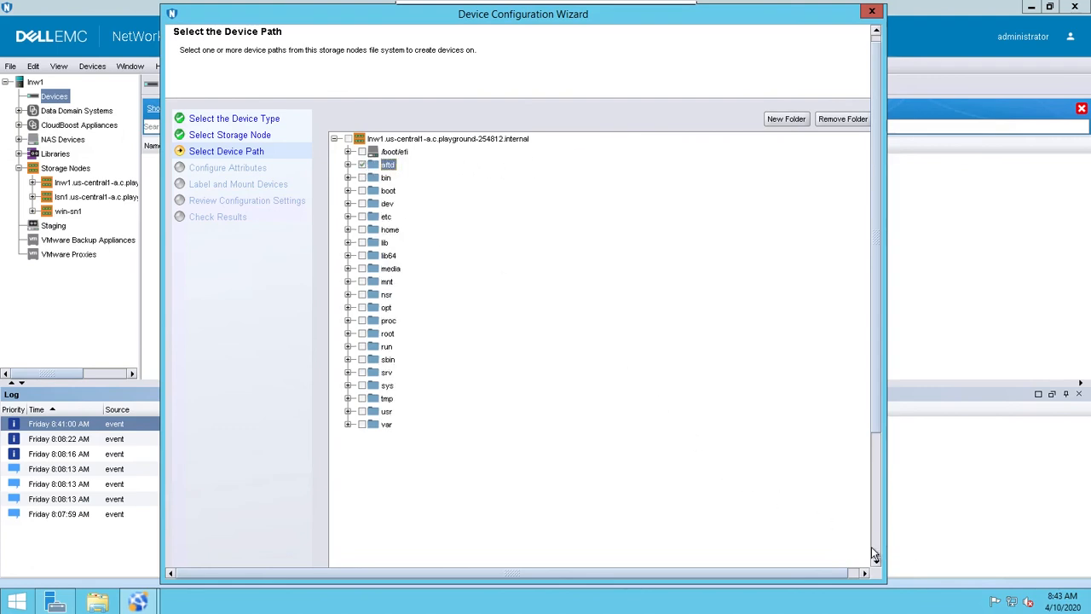
- Continue with the /aftd device path, name the device local_aftd, and proceed to the label and mount settings
scroll(871, 546, "down", 3)
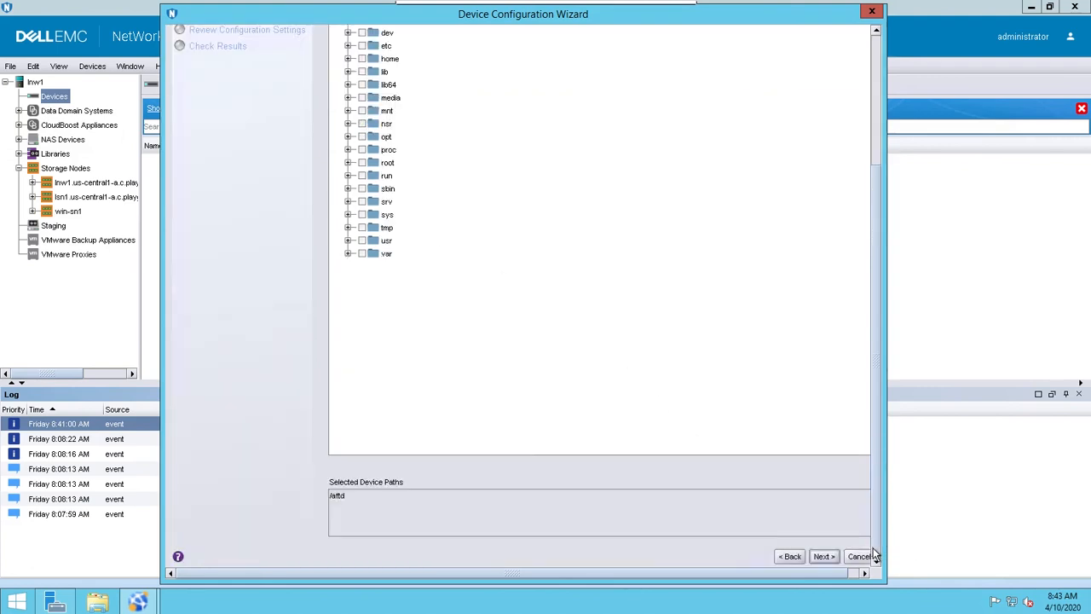
left_click(822, 557)
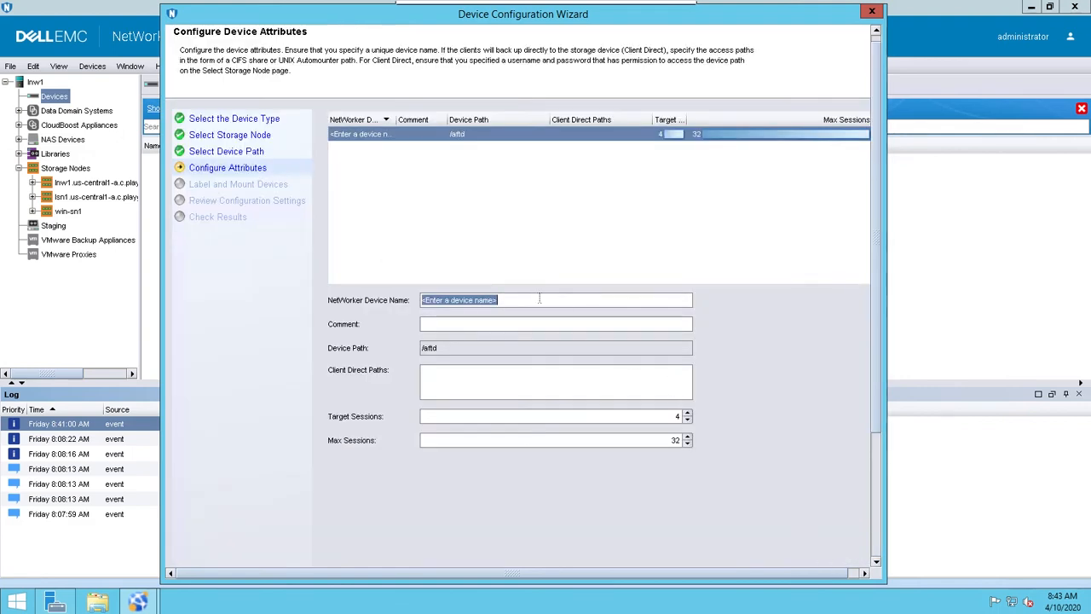
type("local_aftd")
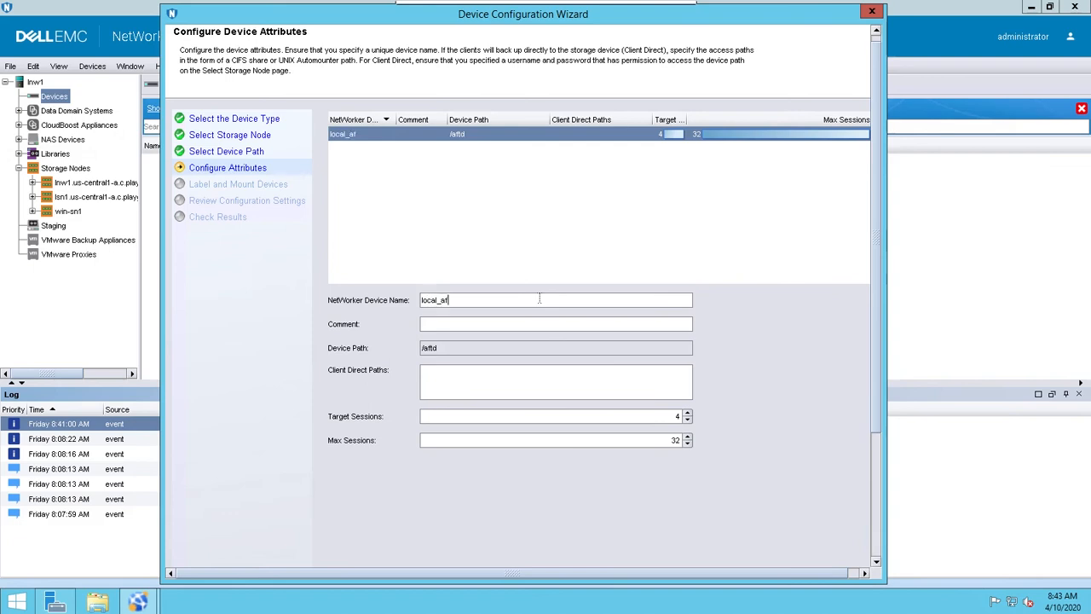
left_click(876, 541)
left_click(828, 558)
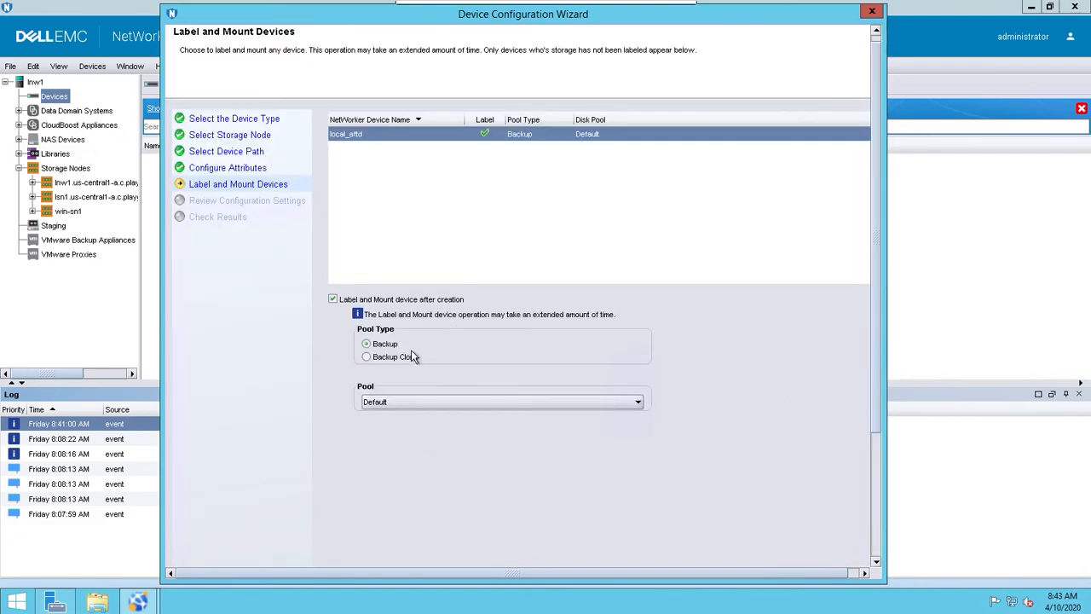
- Keep label and mount after creation with pool type Backup and the Default pool, and continue to the configuration review
left_click(402, 403)
left_click(402, 403)
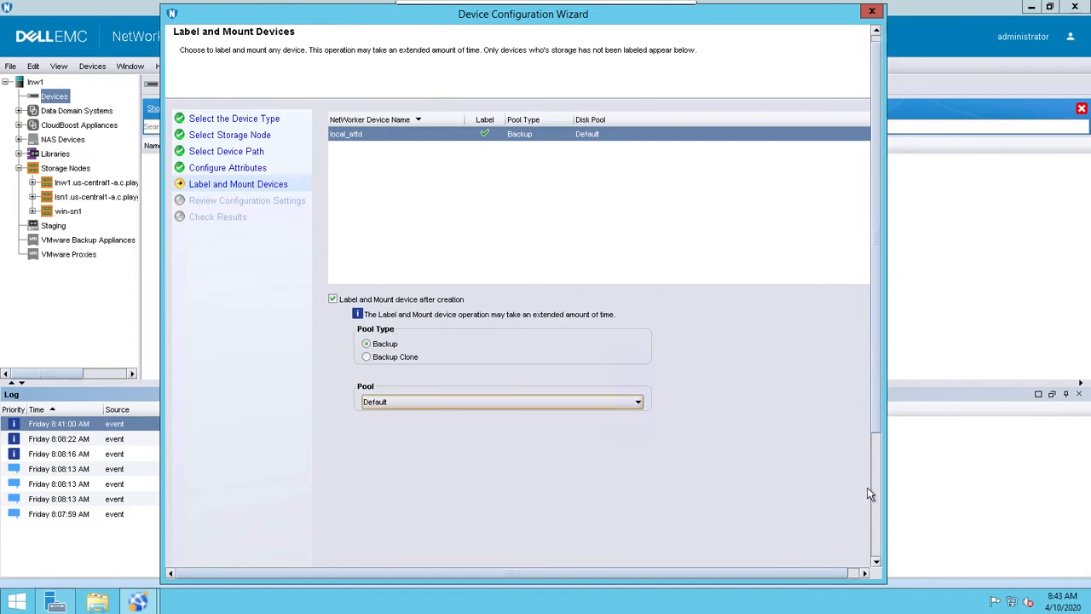
scroll(877, 544, "down", 3)
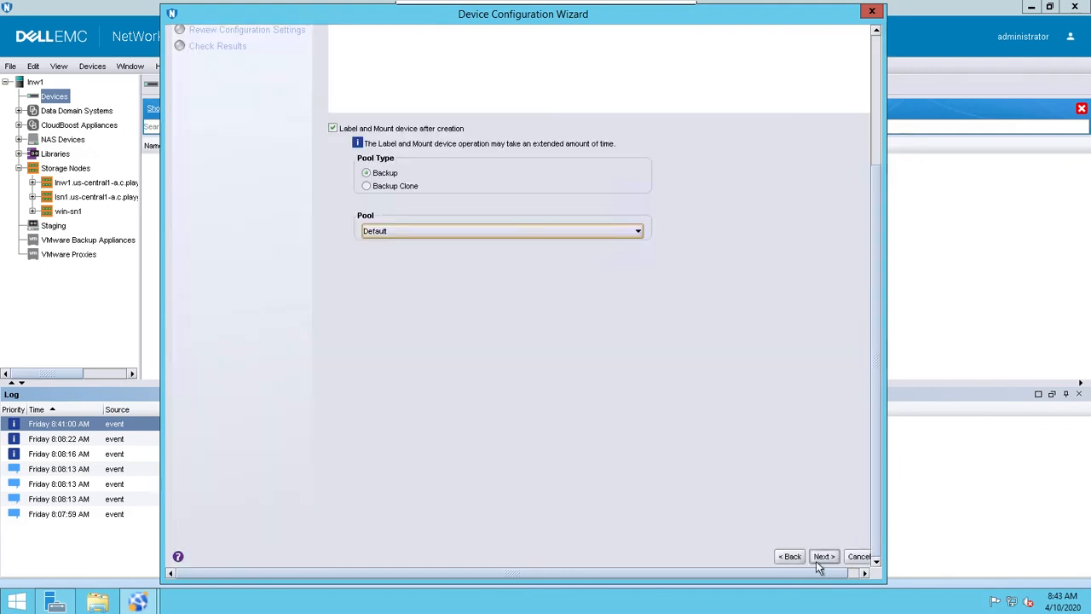
left_click(586, 231)
left_click(652, 348)
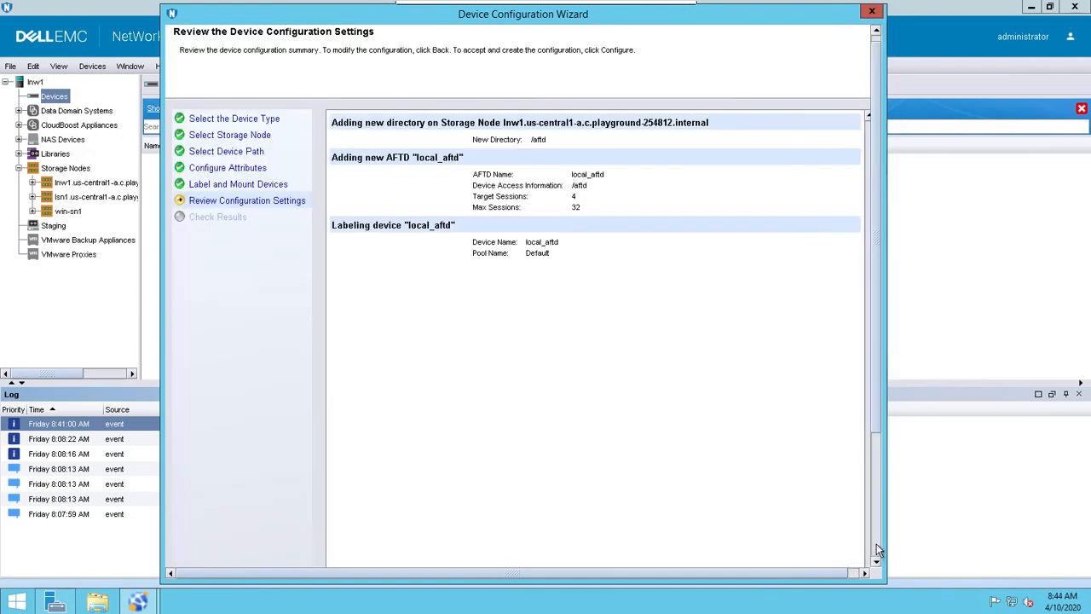
- Apply the local_aftd configuration and finish the wizard, and widen the Volume name column in the device list
scroll(817, 576, "down", 3)
left_click(812, 556)
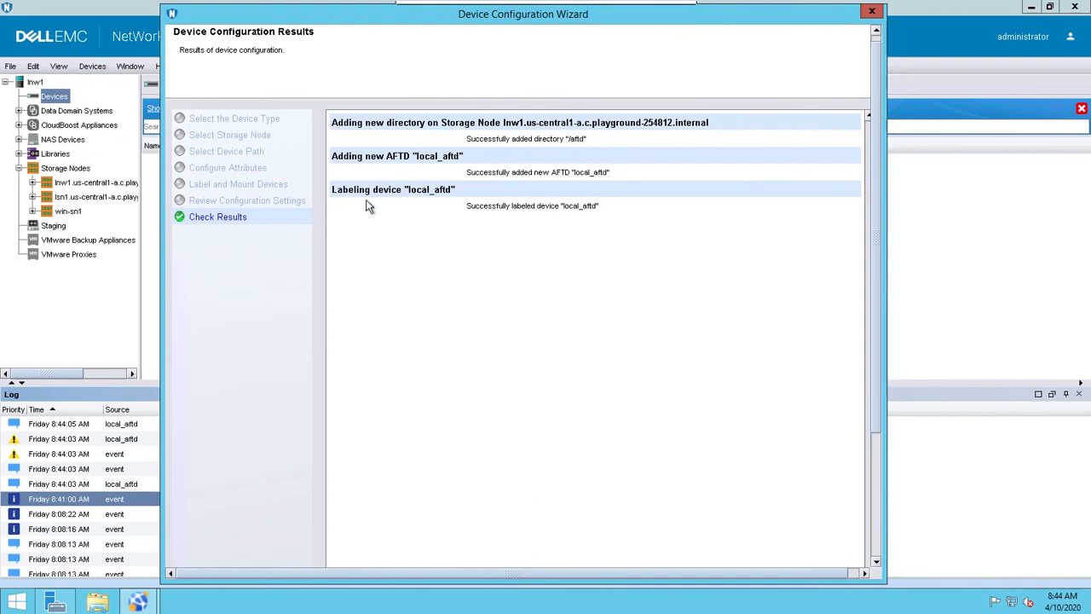
left_click(875, 551)
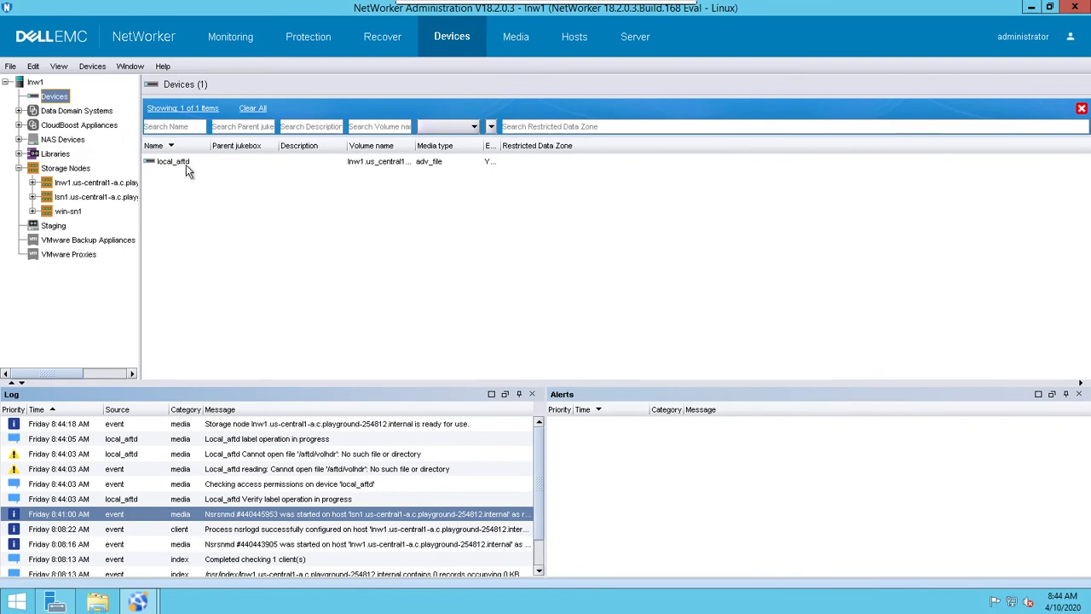
left_click(179, 162)
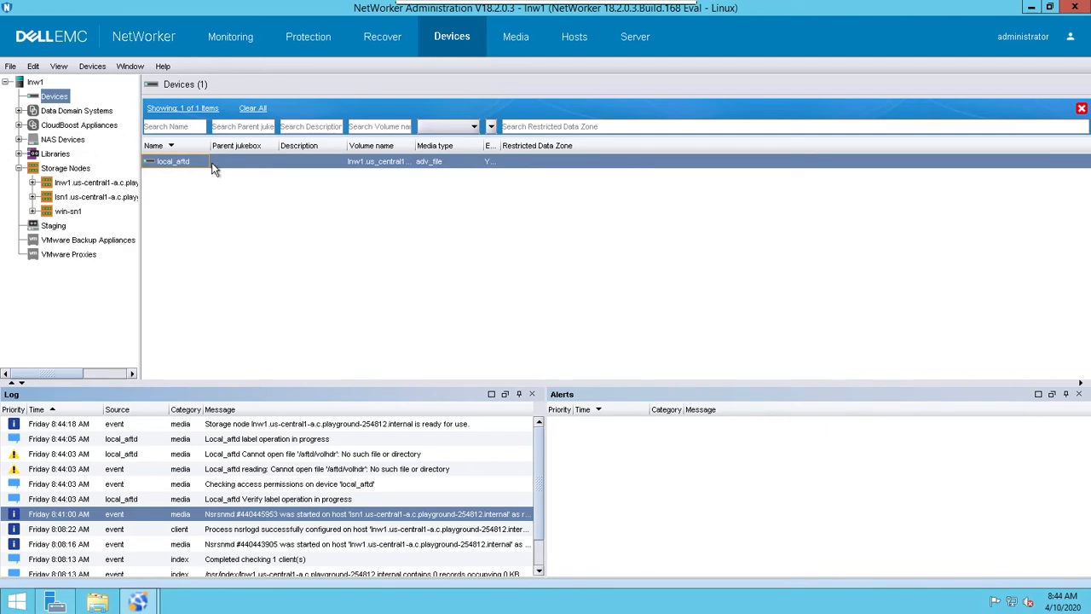
left_click_drag(415, 147, 546, 142)
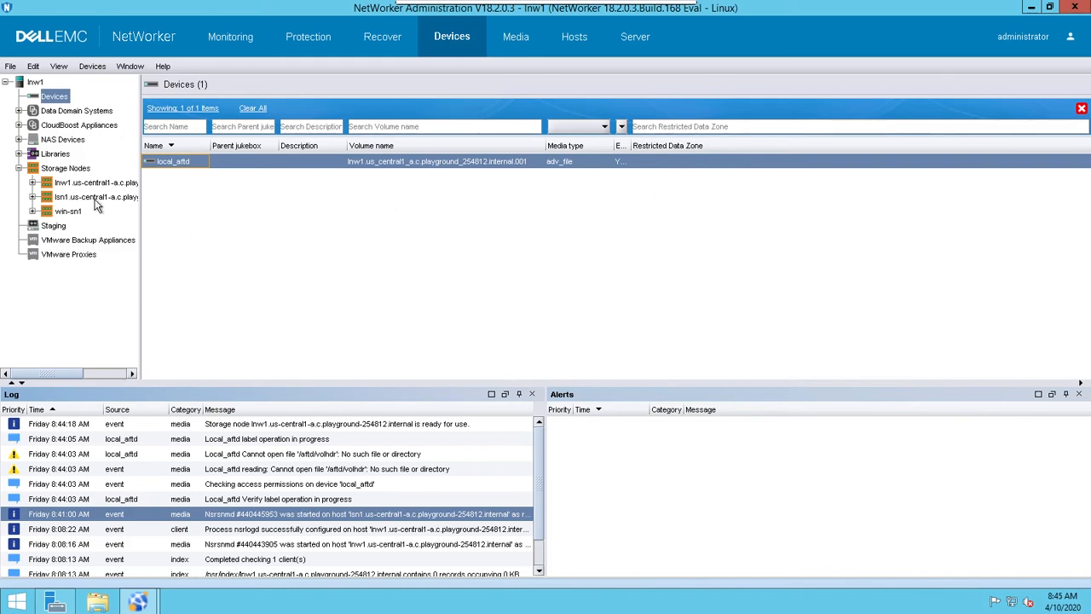
- Start another New Device Wizard for Devices and set the device type to Advanced File Type Device (AFTD)
right_click(76, 170)
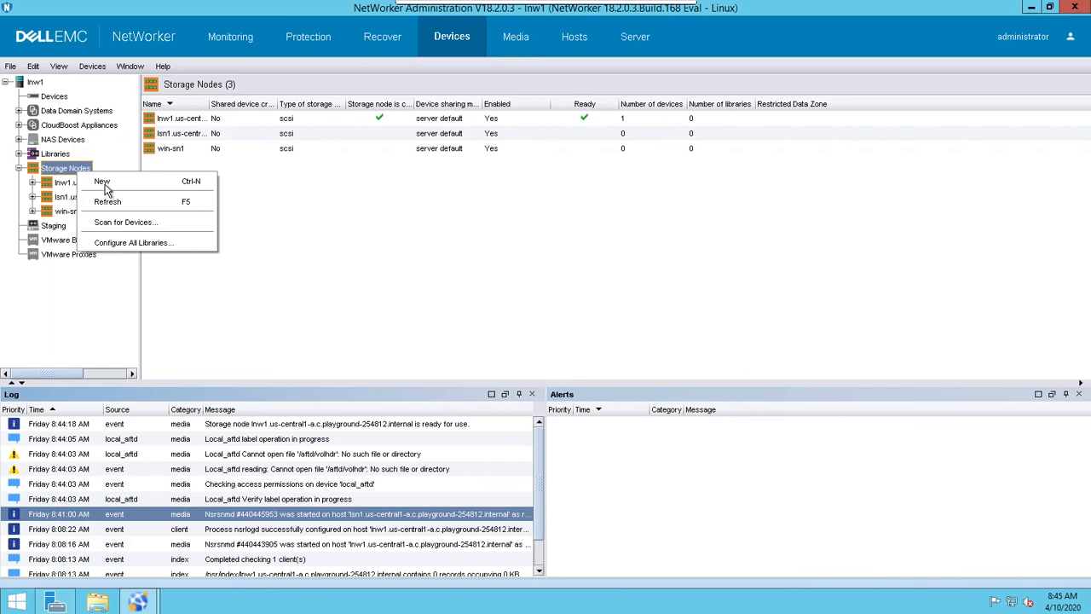
left_click(102, 182)
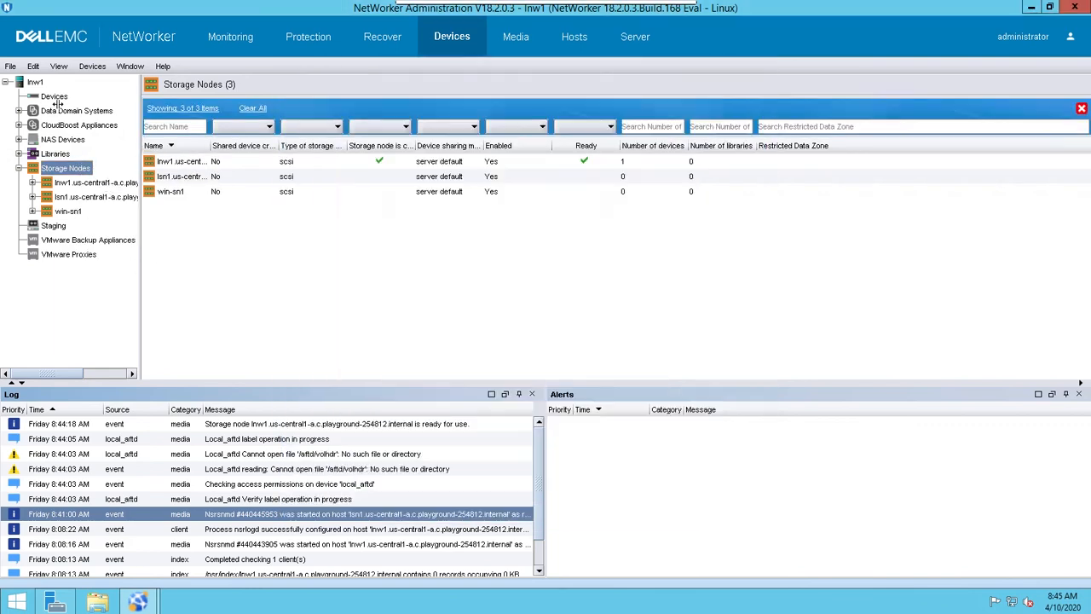
right_click(58, 100)
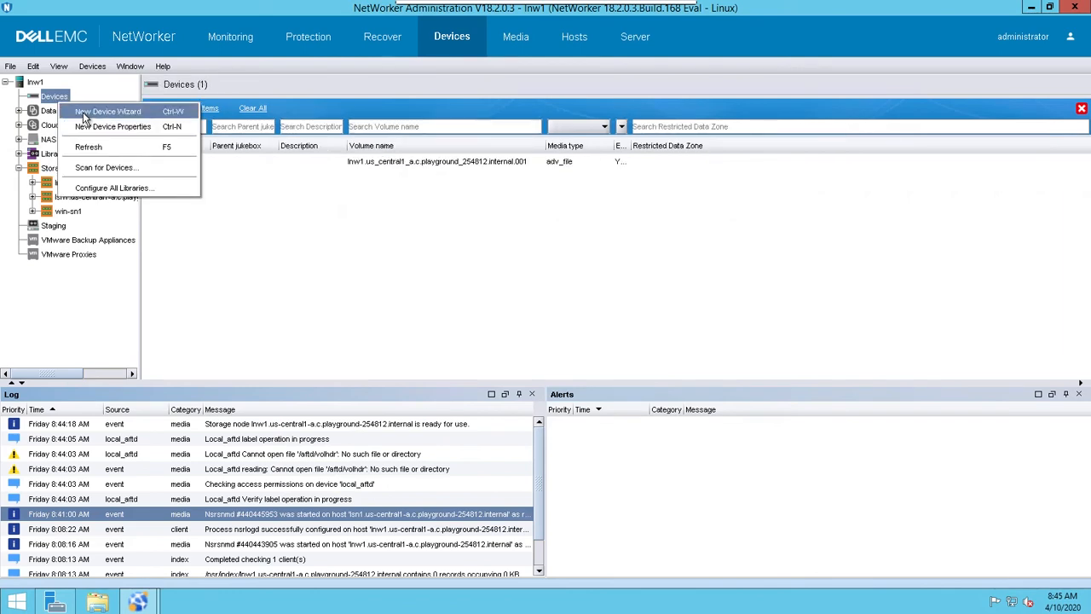
left_click(85, 113)
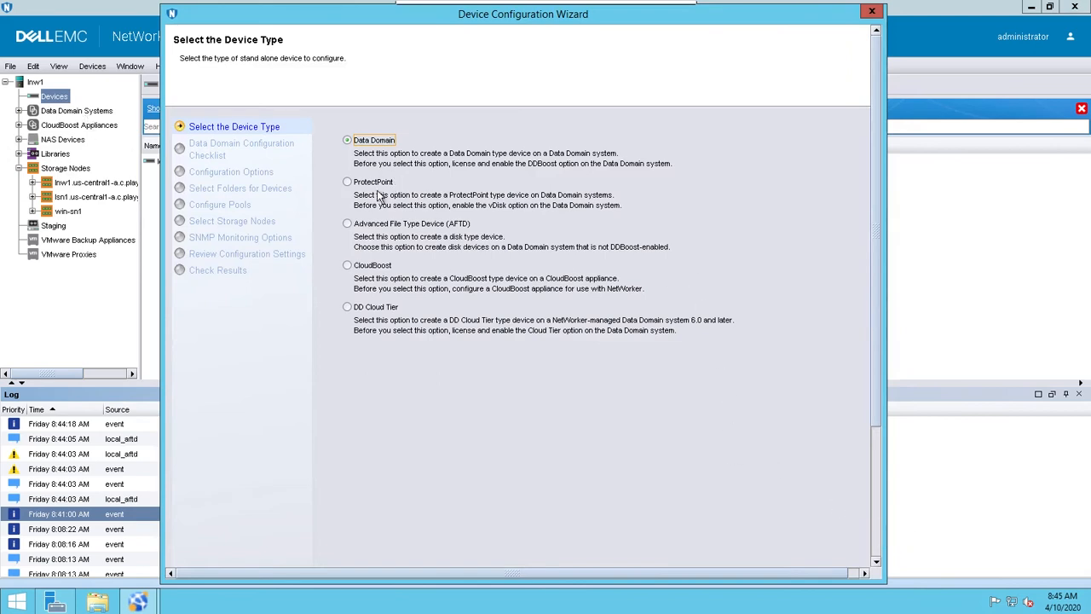
left_click(347, 223)
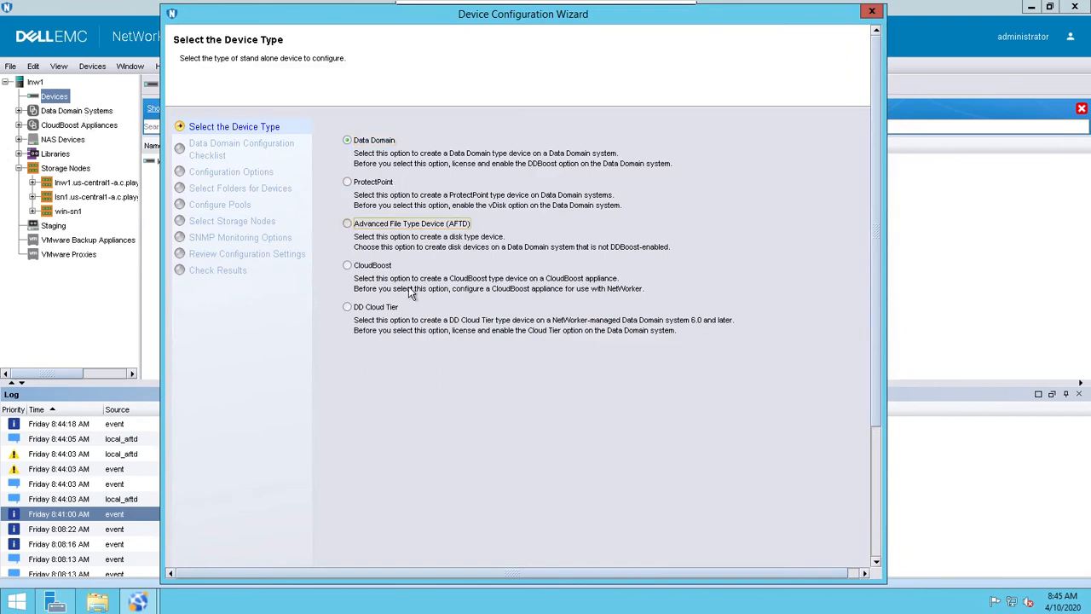
left_click(347, 224)
left_click(876, 538)
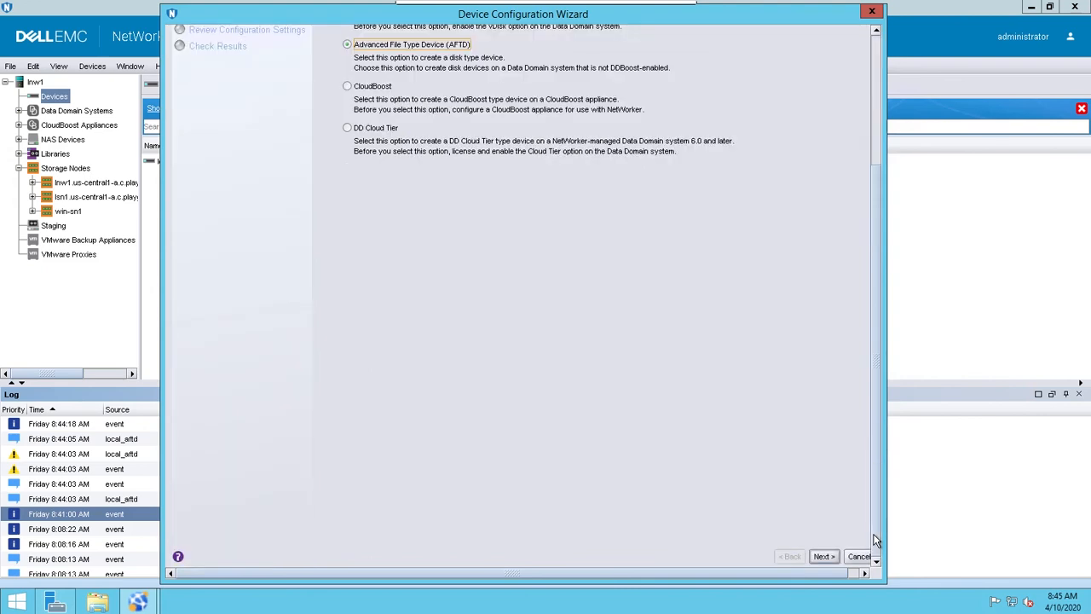
left_click(823, 557)
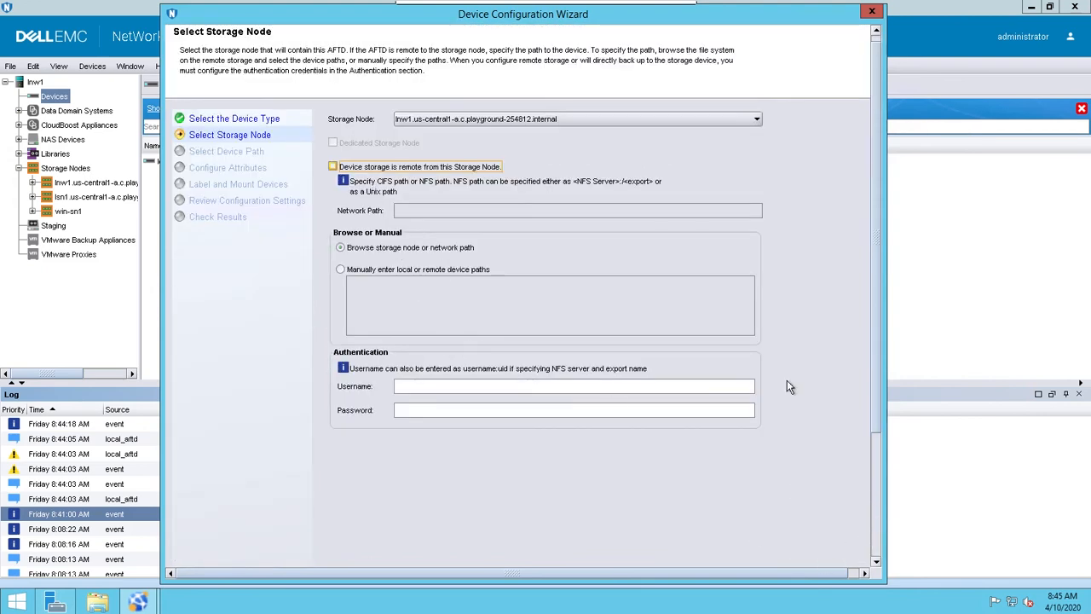
- Choose lsn1.us-central1-a.c.playground-254812.internal as the AFTD's storage node and continue to the device path selection
left_click(526, 122)
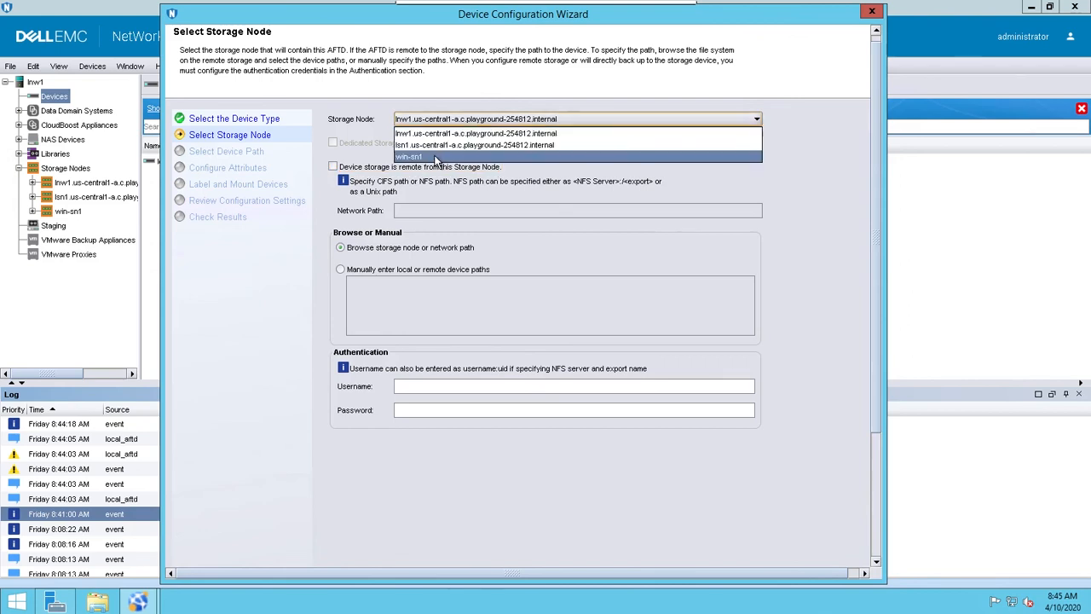
left_click(436, 146)
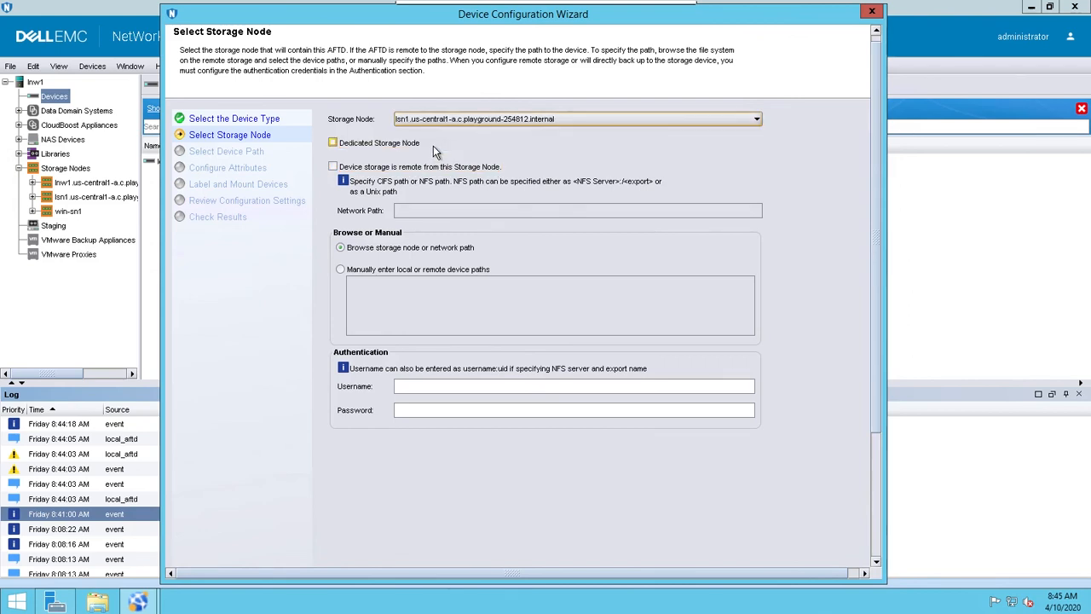
left_click(876, 550)
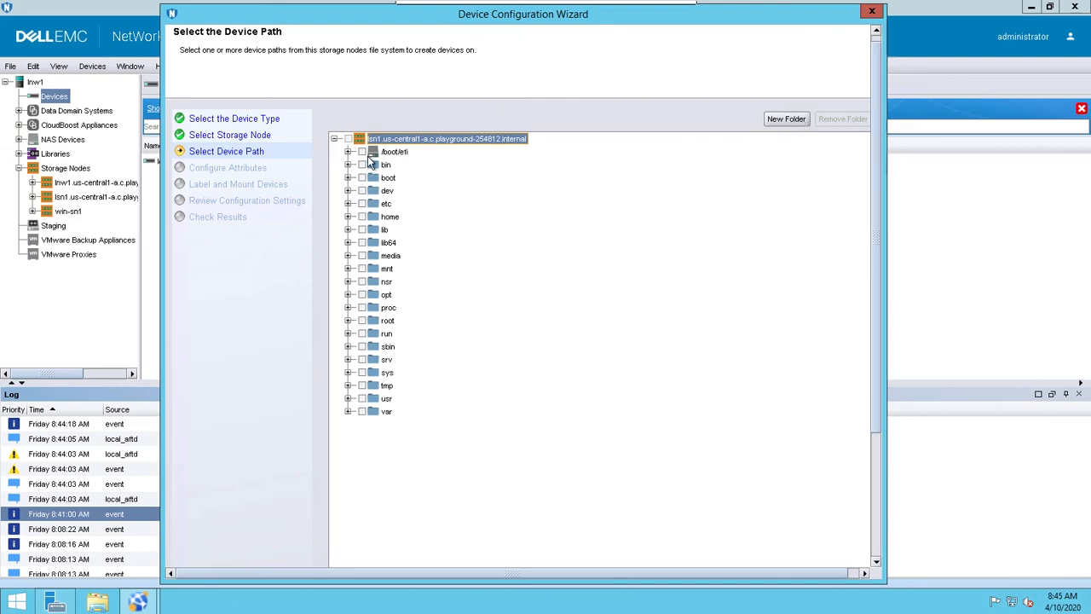
- Create a folder named aftd_remote at the root of the lsn1 storage node and select it as the device path
left_click(785, 119)
type("aftd_")
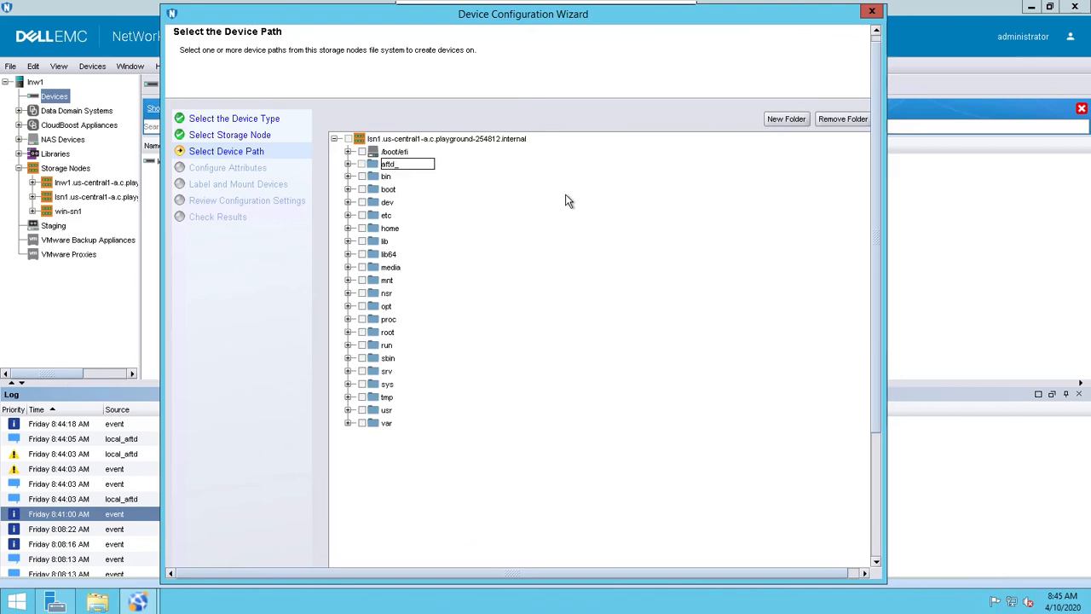
type("remote")
key("Return")
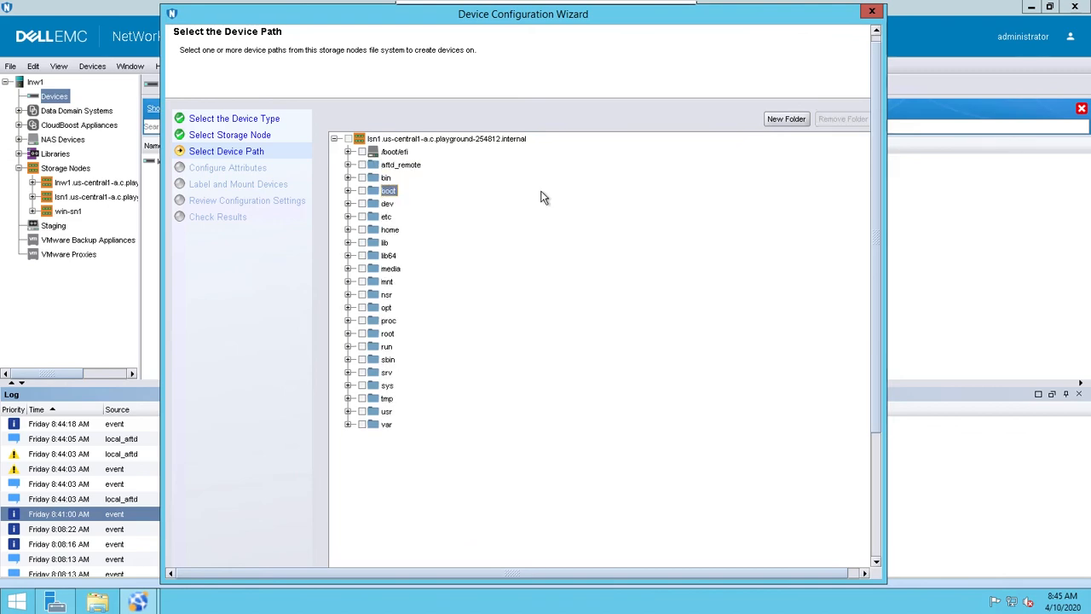
left_click(364, 169)
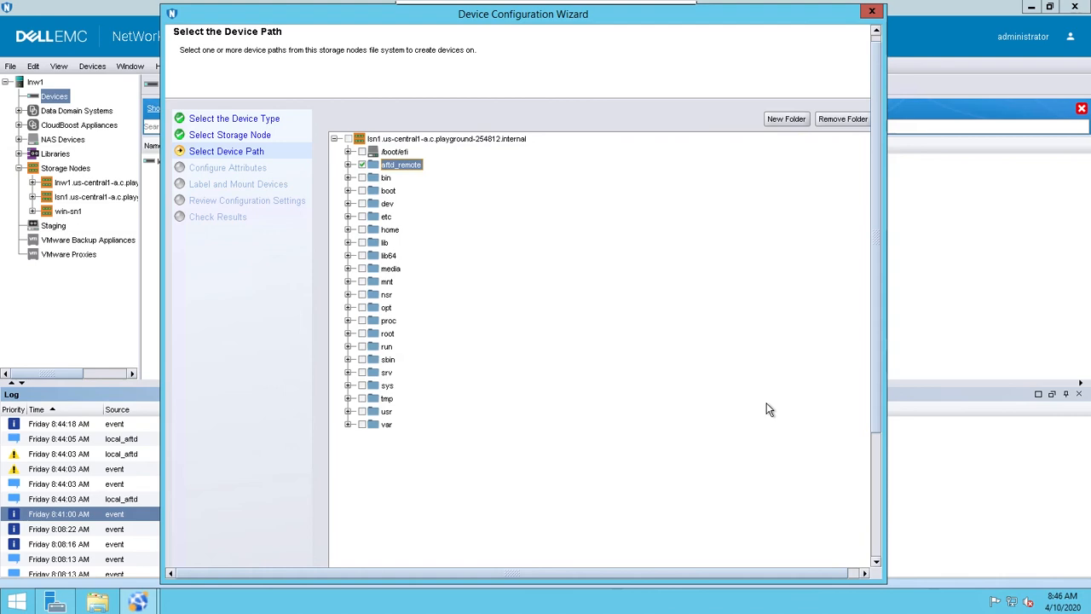
- Continue with the /aftd_remote path, name the device aftd_remote, and proceed to the label and mount settings
left_click(878, 543)
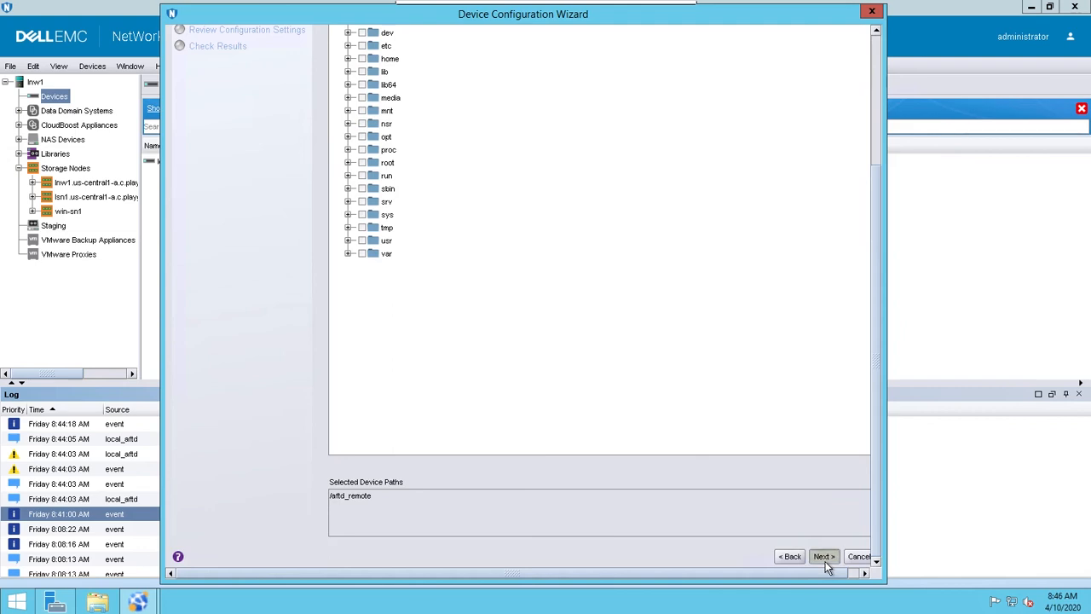
left_click(824, 557)
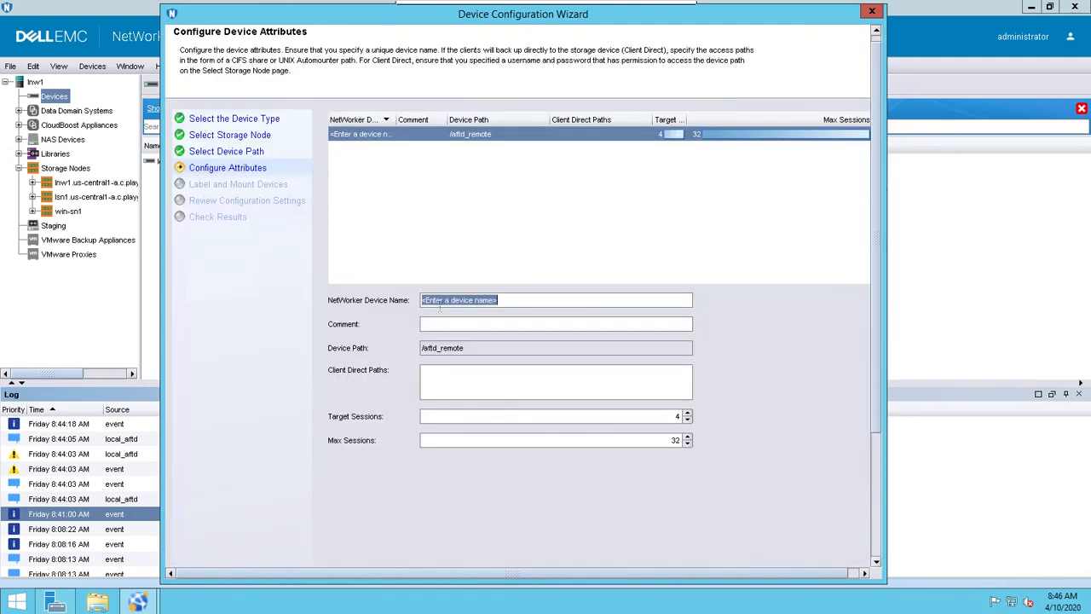
type("aft")
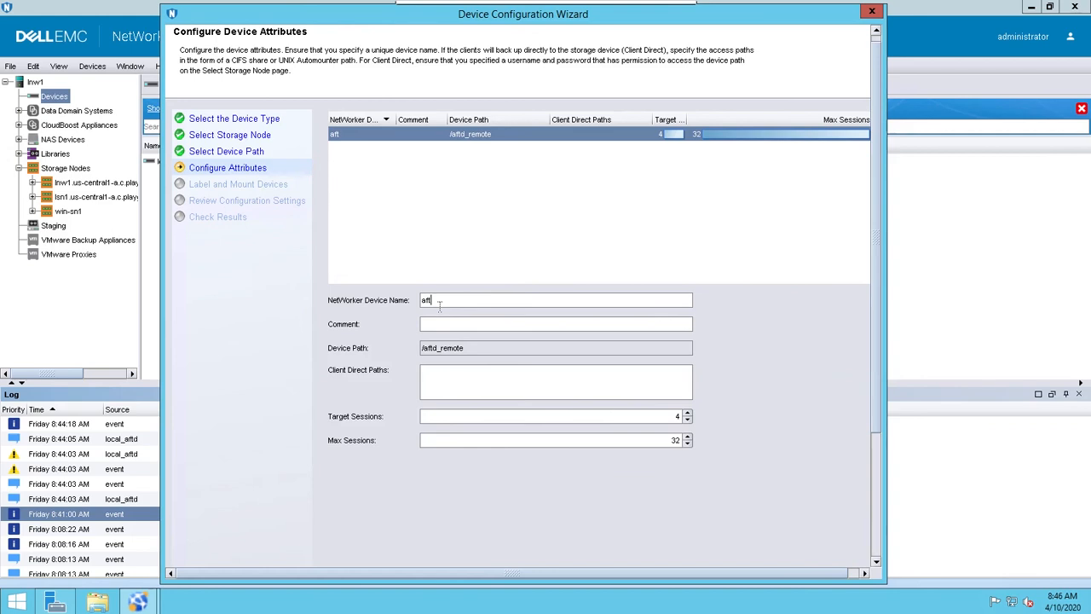
type("d_d_remote")
left_click(440, 304)
key("Delete")
key("Delete")
left_click(875, 546)
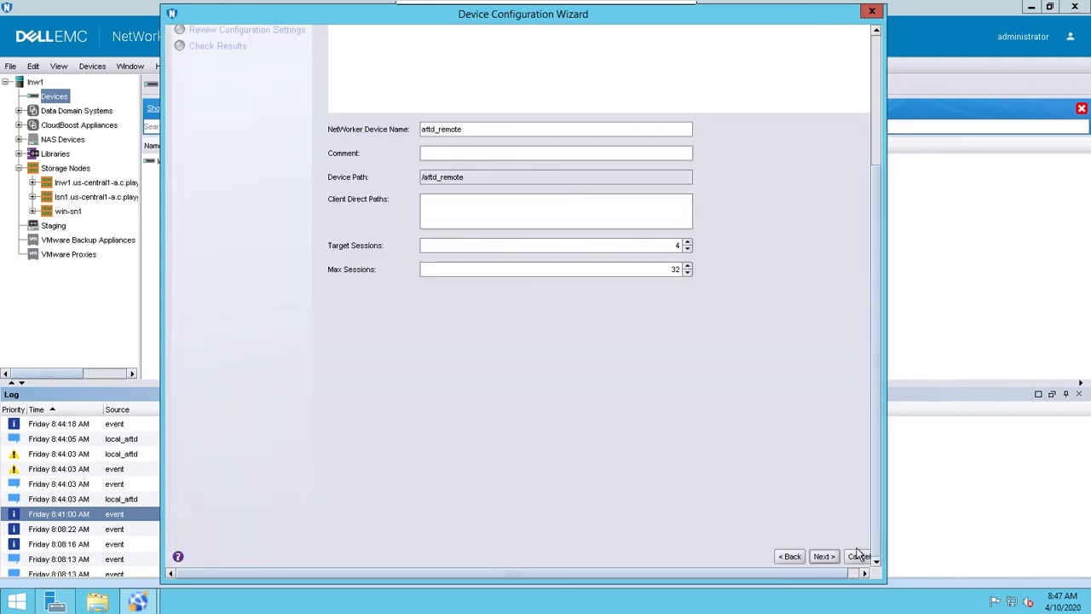
left_click(825, 557)
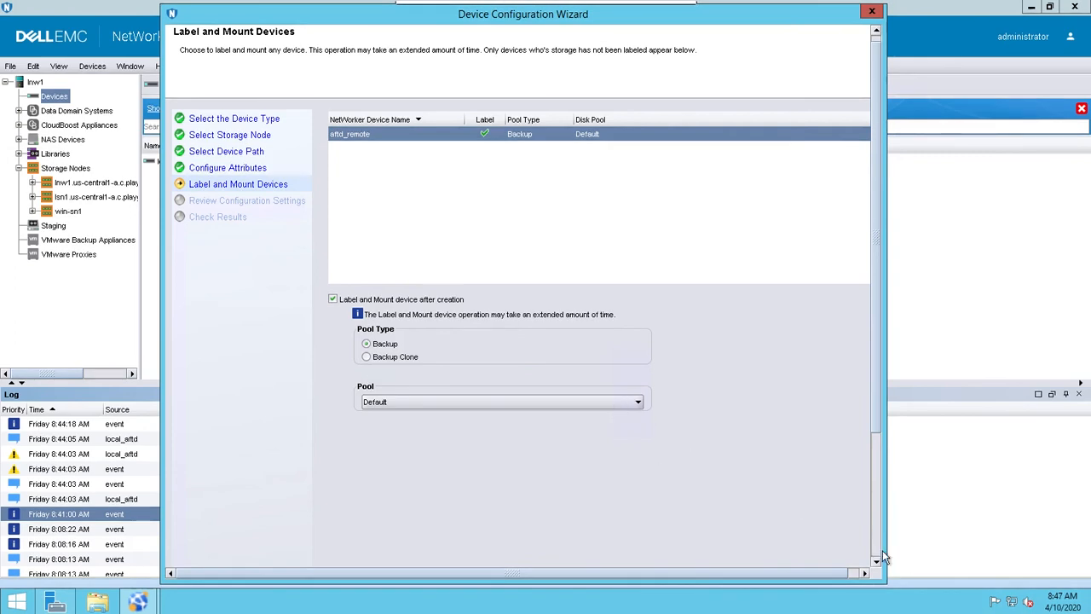
- Keep label and mount with the Backup pool type and Default pool, and apply the aftd_remote device configuration
scroll(869, 554, "down", 4)
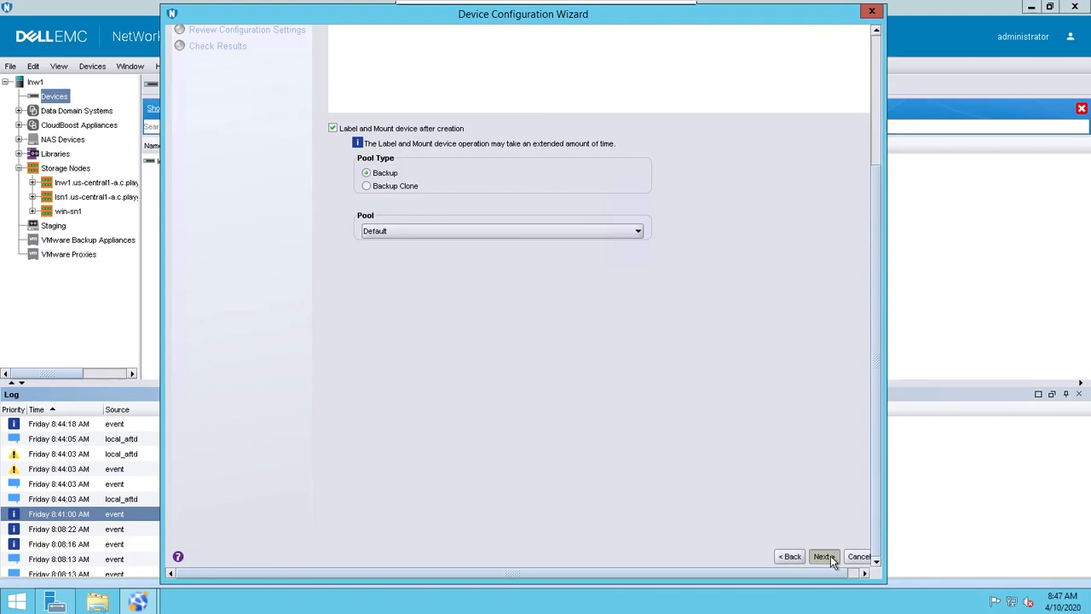
left_click(823, 556)
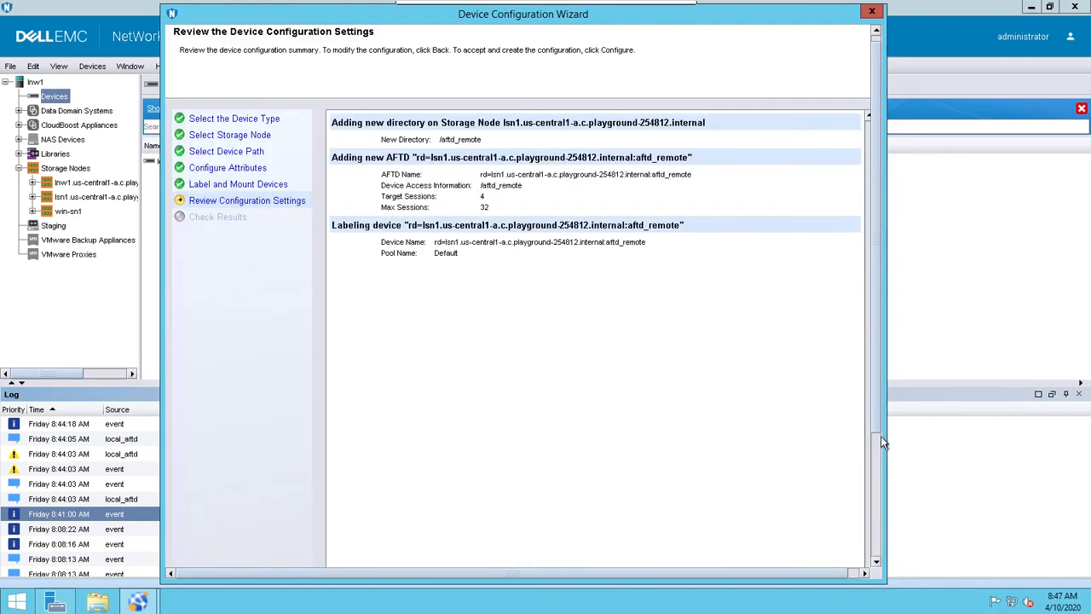
scroll(879, 548, "down", 4)
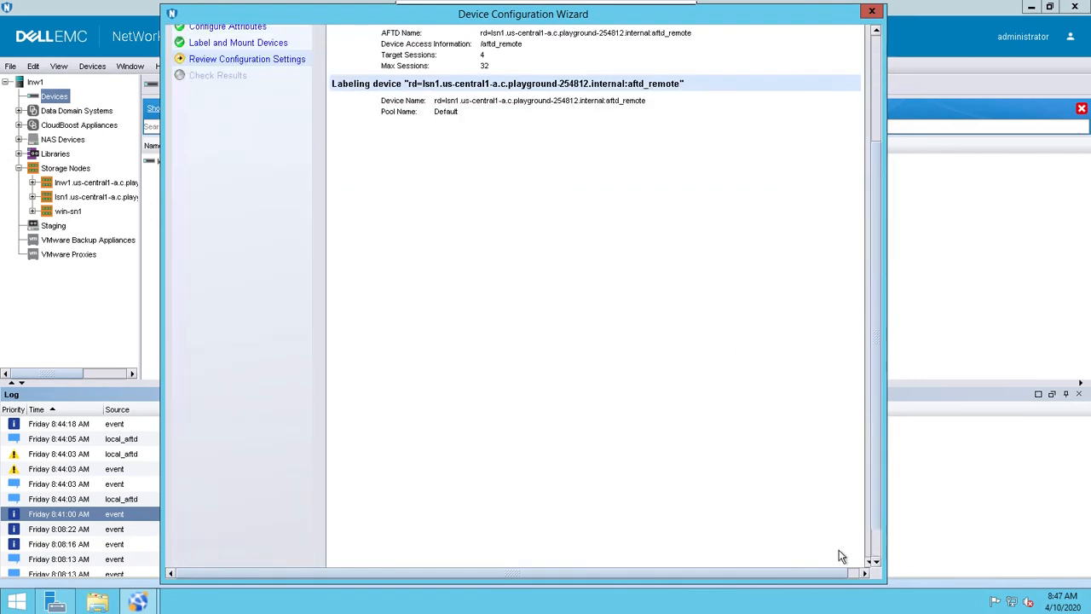
left_click(817, 557)
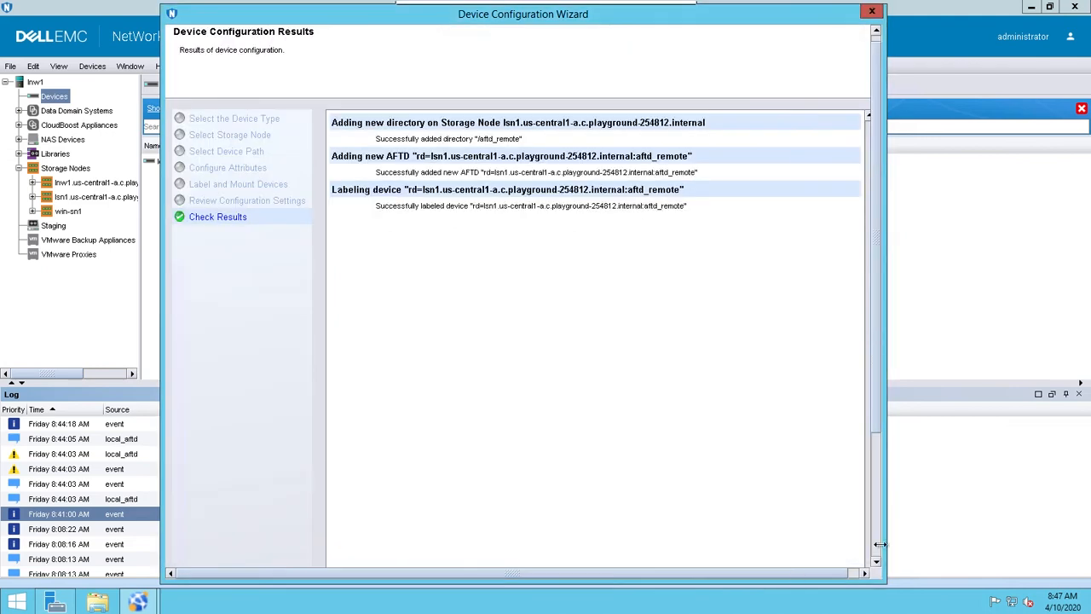
- Finish the wizard for the remote AFTD and widen the Name column in the device list to show full device names
scroll(820, 574, "down", 3)
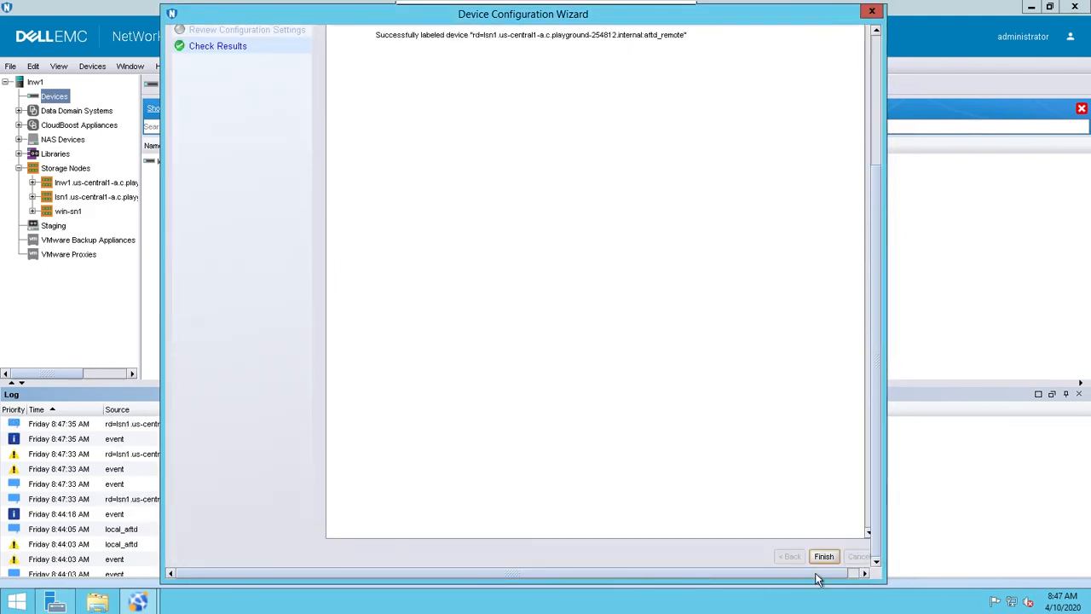
left_click(824, 560)
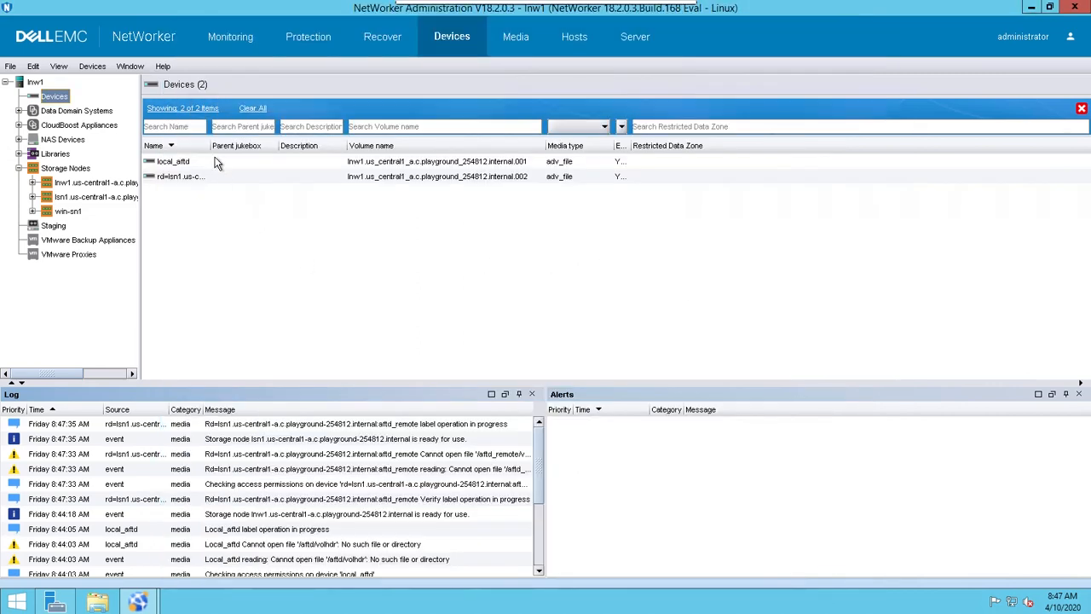
left_click_drag(245, 146, 456, 146)
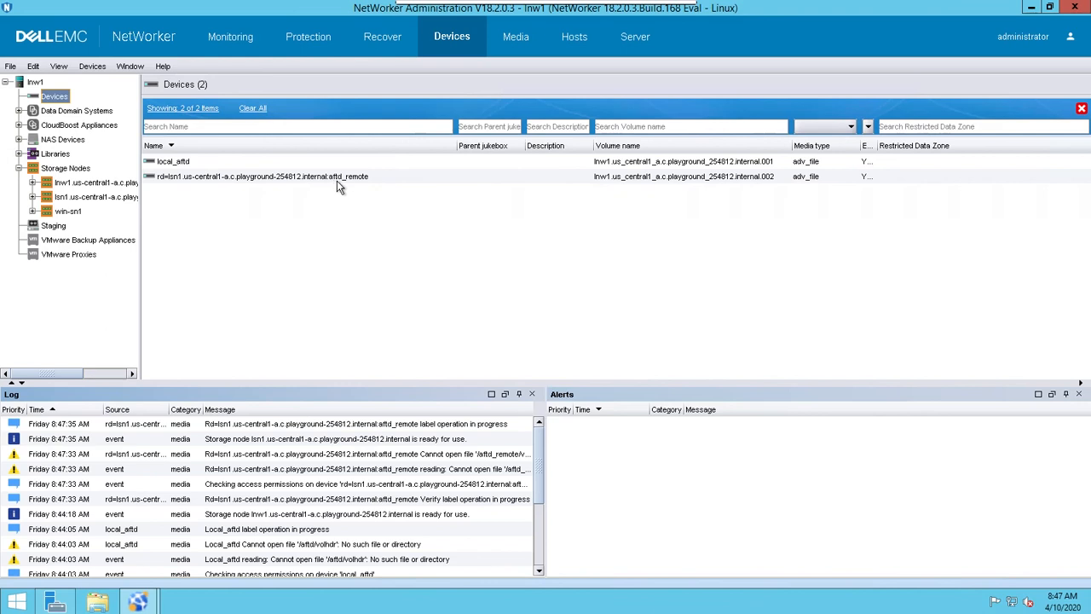